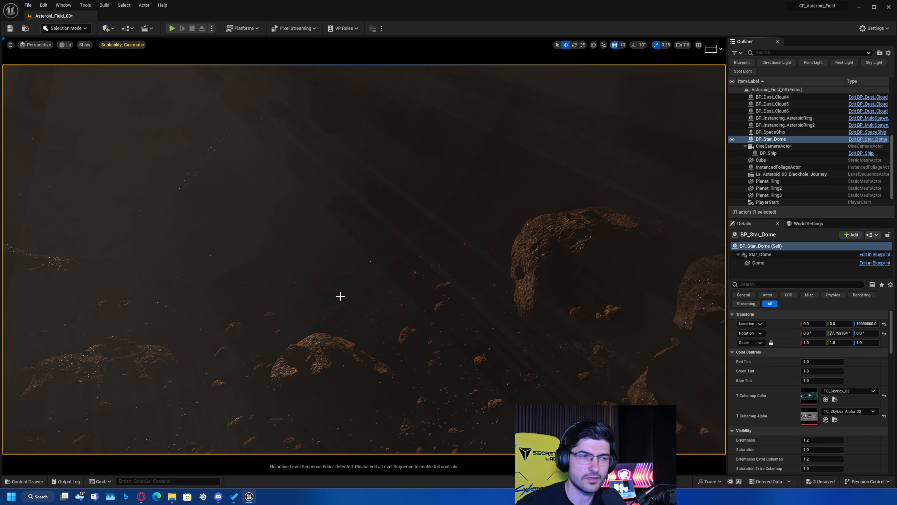
# Create a Level Sequence named LS_Tutorial in the Content folder and open it in Sequencer.
pyautogui.moveTo(341, 297); pyautogui.dragTo(328, 275, button='right')
pyautogui.press('w')
pyautogui.scroll(-4, 310, 287)
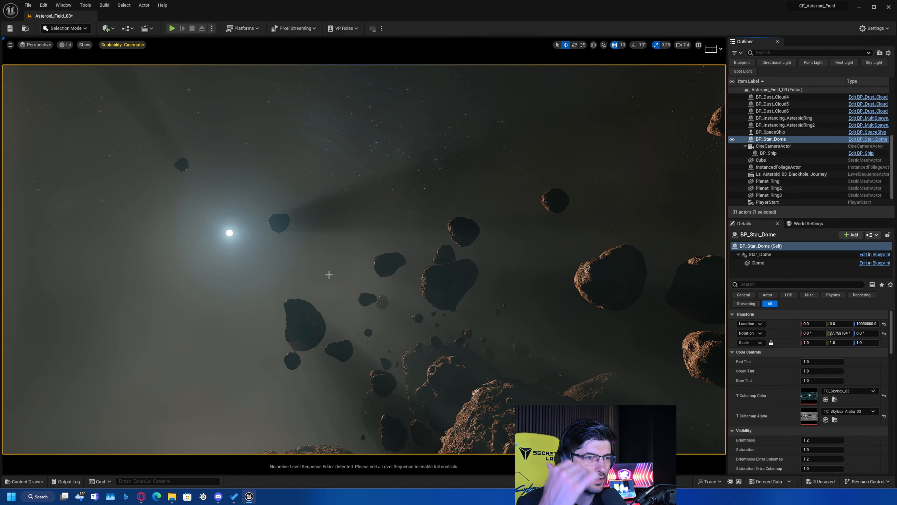
pyautogui.hotkey('ctrl', 'space')
pyautogui.rightClick(596, 380)
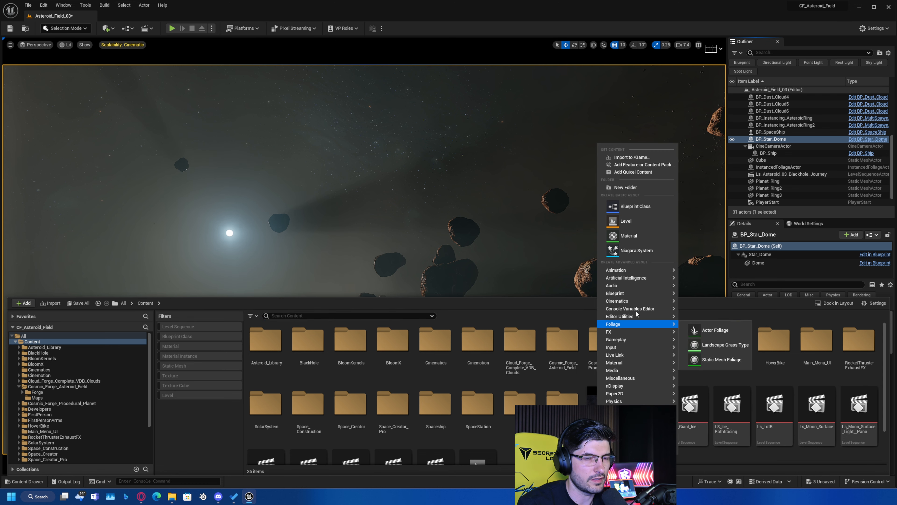
pyautogui.moveTo(627, 299)
pyautogui.click(718, 321)
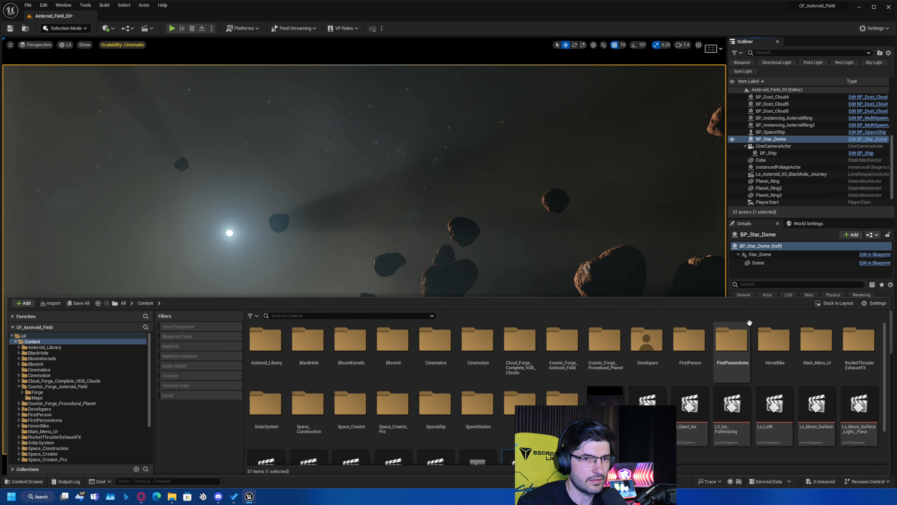
pyautogui.scroll(-3, 496, 418)
pyautogui.write('LS_Tutorial')
pyautogui.press('Return')
pyautogui.doubleClick(509, 422)
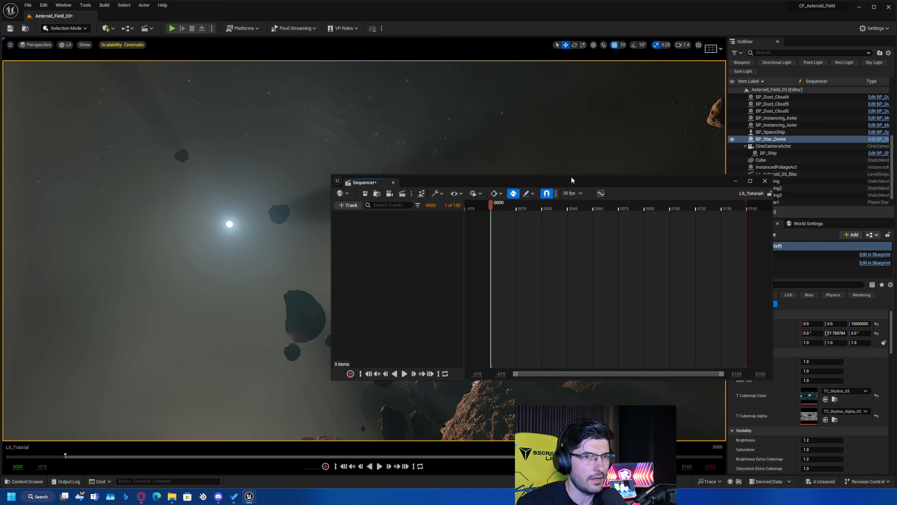
# Set the LS_Tutorial sequence's display rate to 24 fps (film) and minimise the Sequencer window.
pyautogui.moveTo(570, 180); pyautogui.dragTo(369, 131)
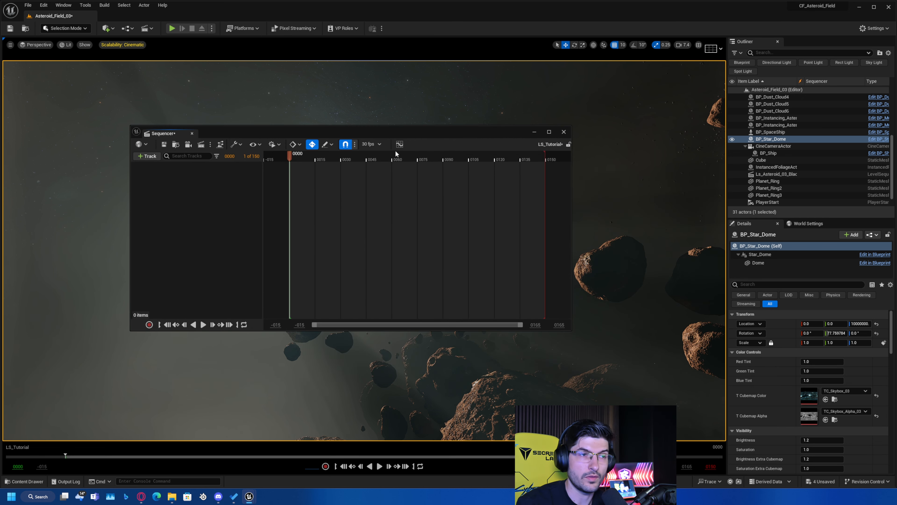
pyautogui.click(379, 144)
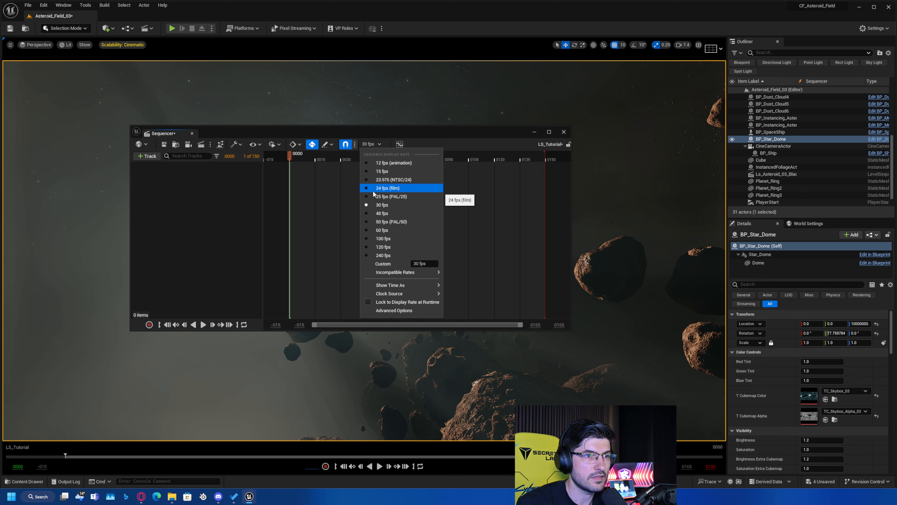
pyautogui.click(387, 187)
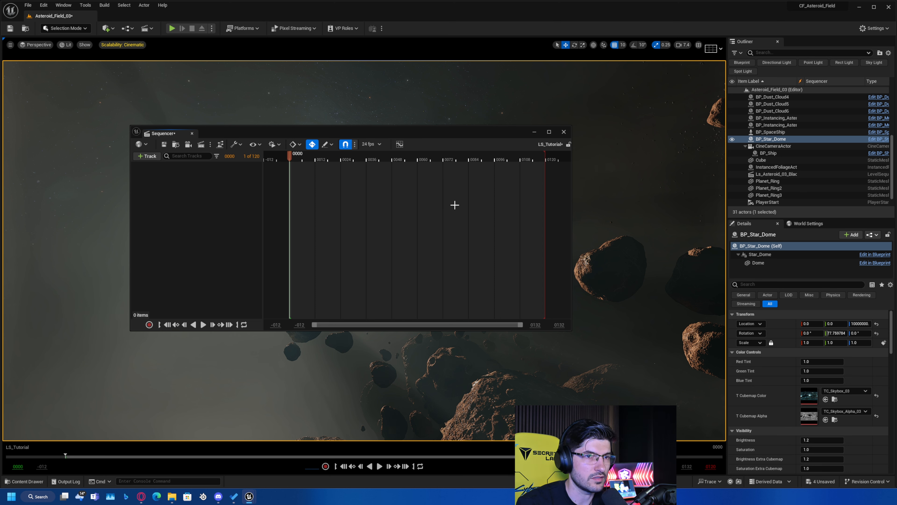
pyautogui.keyDown('ctrl'); pyautogui.scroll(-5, 455, 206); pyautogui.keyUp('ctrl')
pyautogui.moveTo(268, 229); pyautogui.dragTo(296, 230, button='right')
pyautogui.click(534, 132)
# Locate the source asset of the BP_Ship actor attached to the CineCameraActor in the project content.
pyautogui.hotkey('ctrl', 'space')
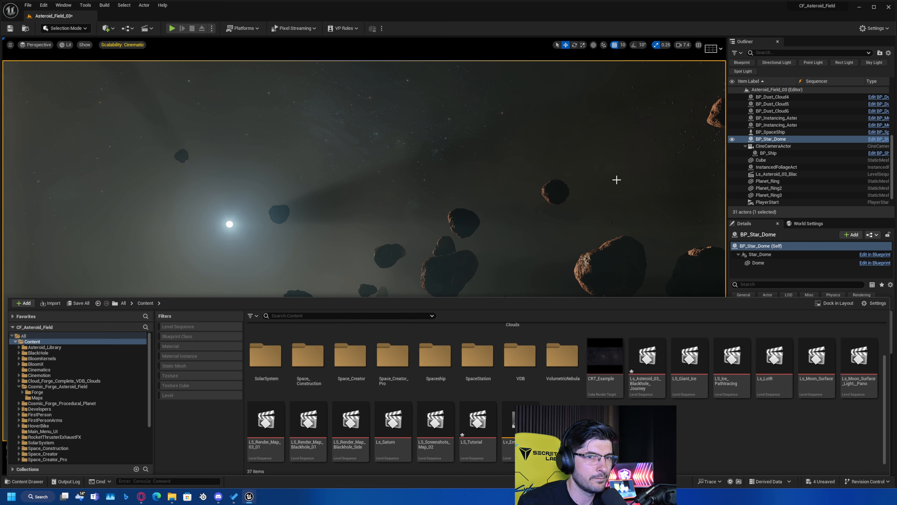
pyautogui.click(764, 153)
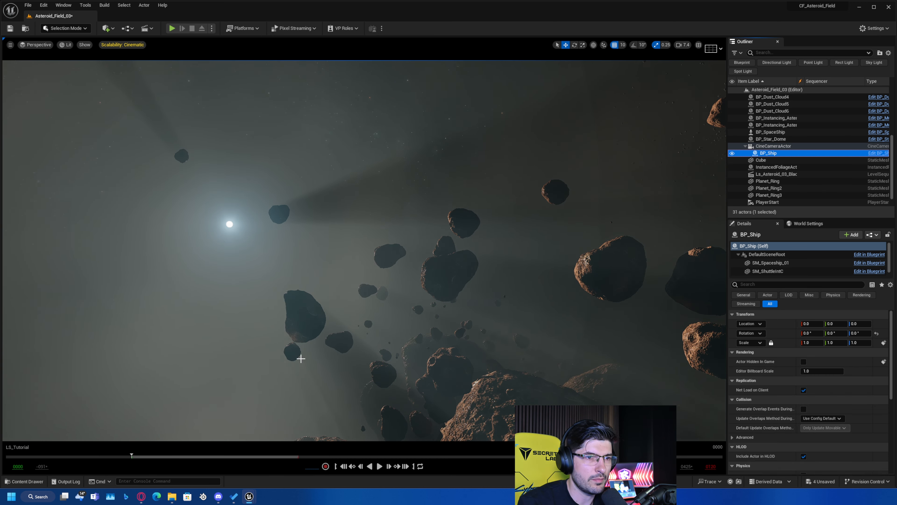
pyautogui.click(761, 174)
pyautogui.click(765, 153)
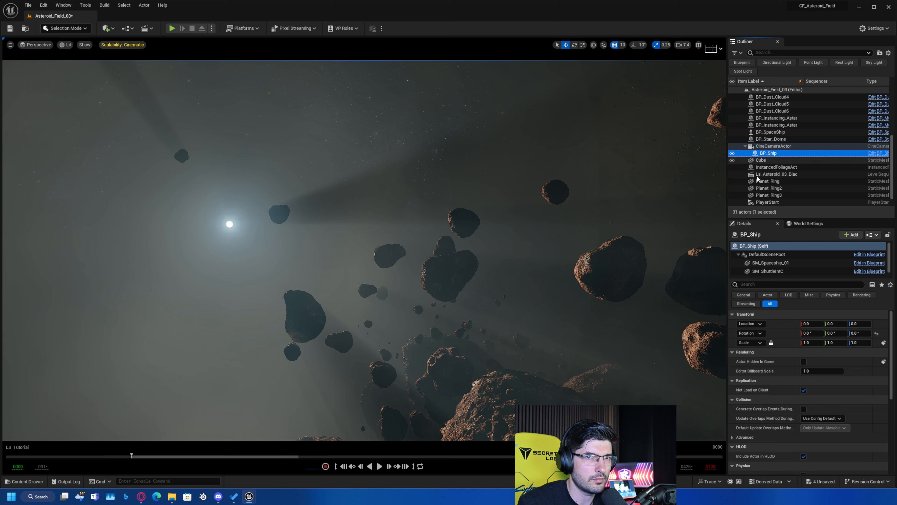
pyautogui.rightClick(776, 154)
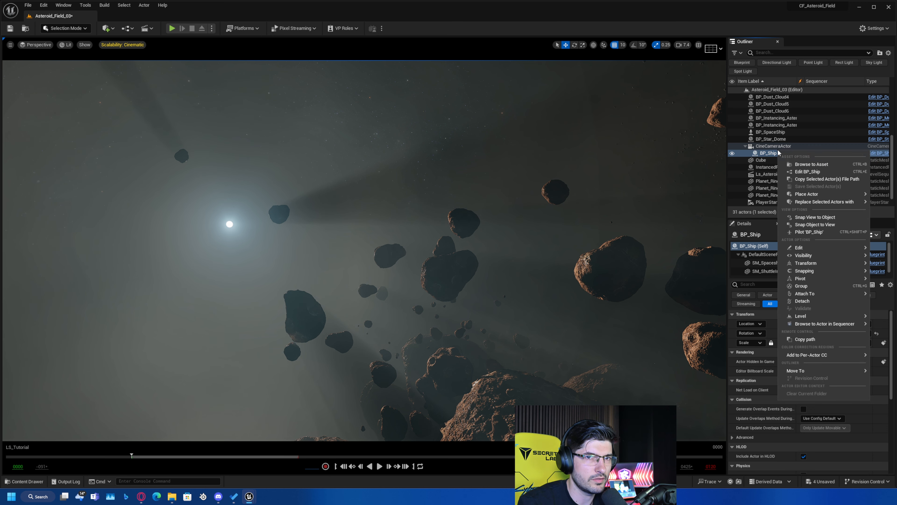
pyautogui.click(799, 165)
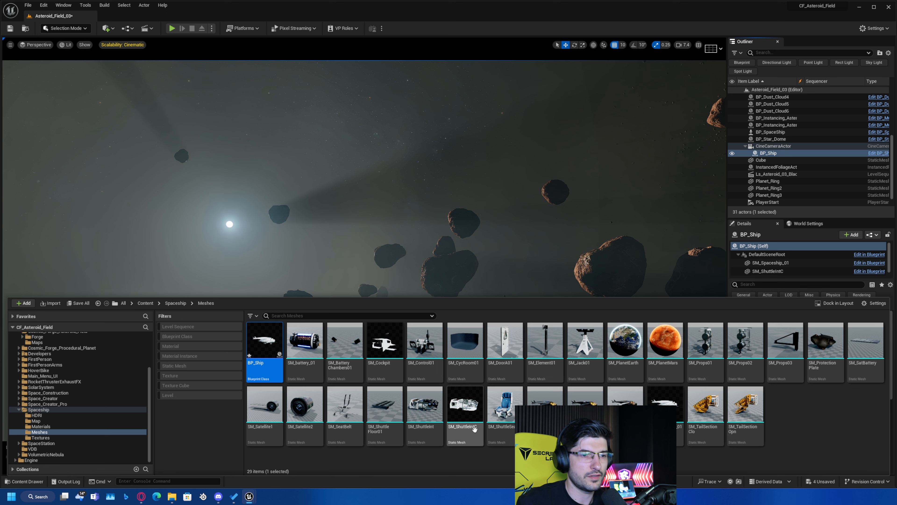
pyautogui.rightClick(276, 350)
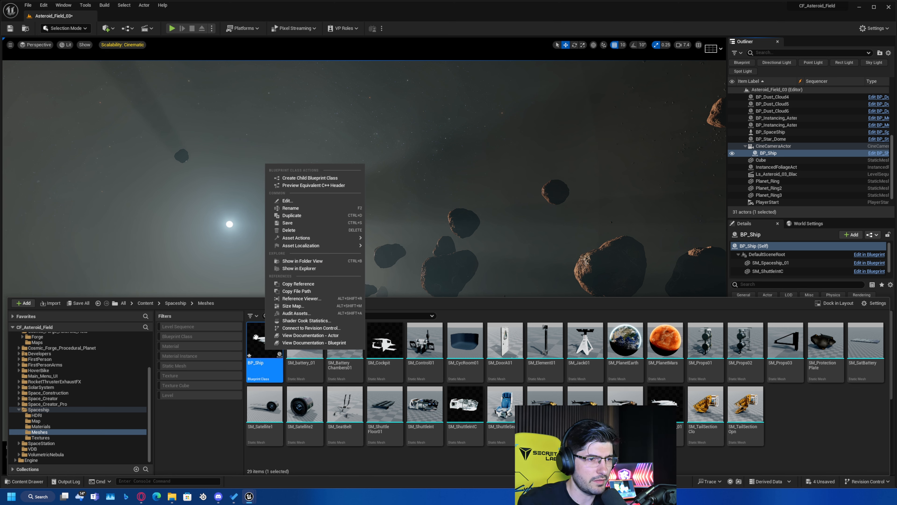
pyautogui.click(258, 347)
pyautogui.rightClick(816, 416)
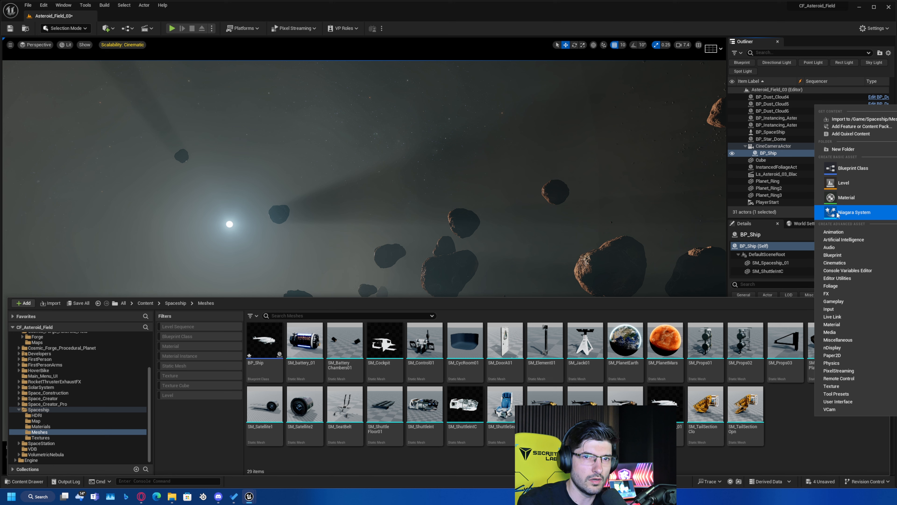
pyautogui.click(853, 170)
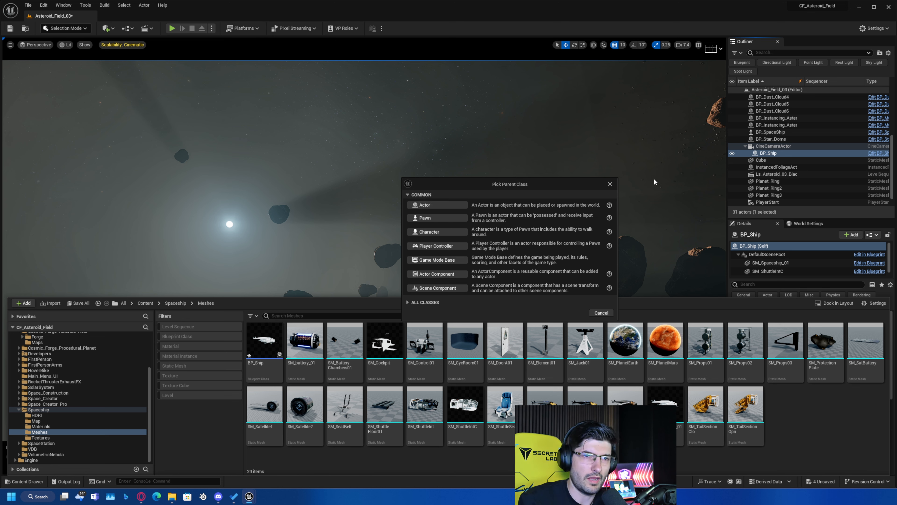
pyautogui.click(610, 184)
# Duplicate the BP_Ship blueprint as BP_Ship_Camera and open the copy for editing.
pyautogui.click(270, 338)
pyautogui.hotkey('ctrl', 'd')
pyautogui.write('BP_Ship_Ca')
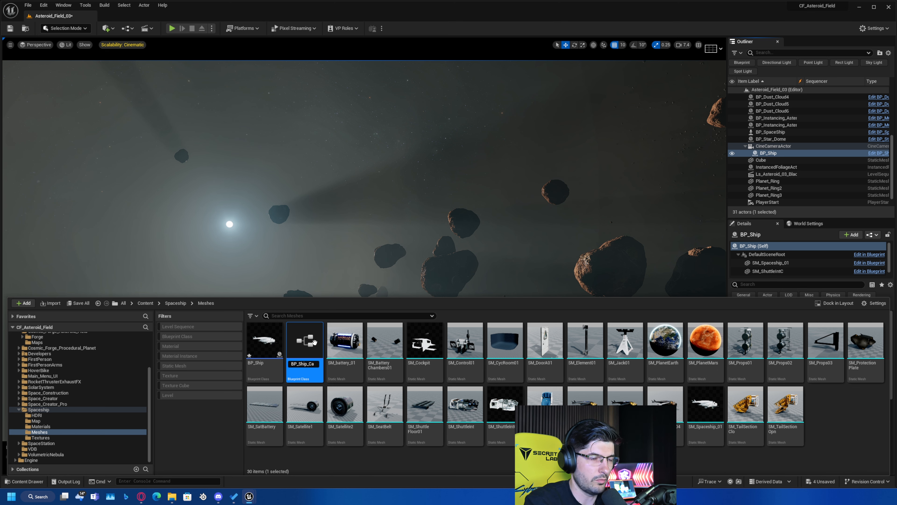
pyautogui.write('mera')
pyautogui.press('Return')
pyautogui.hotkey('ctrl', 'space')
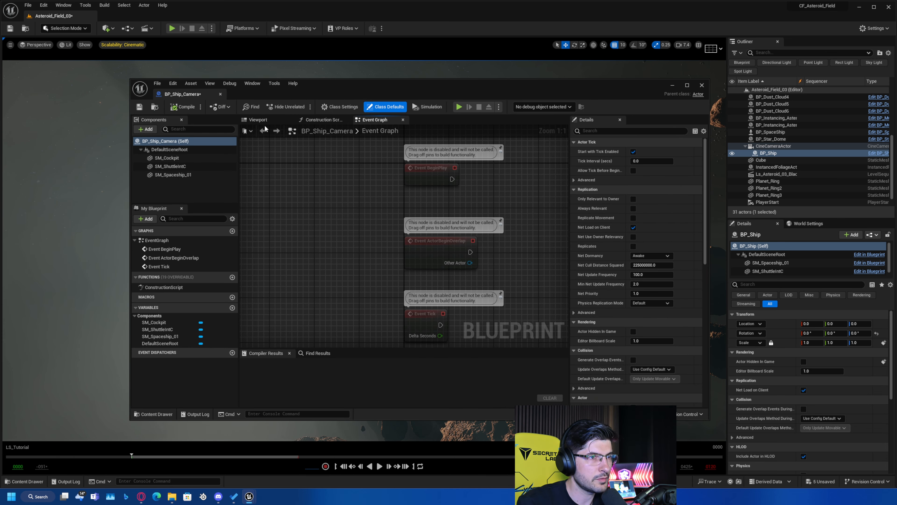
# Examine the ship, shuttle interior and cockpit meshes and the default scene root in the blueprint's 3D view.
pyautogui.click(258, 119)
pyautogui.click(179, 175)
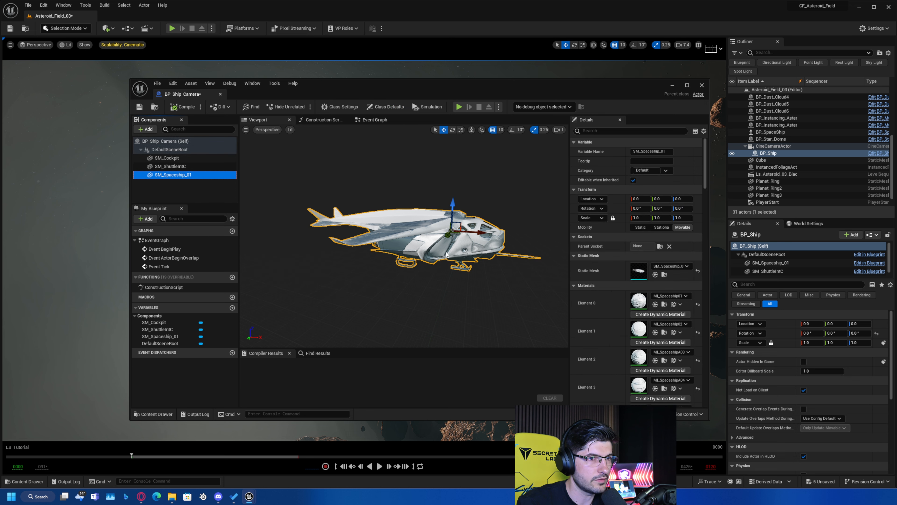
pyautogui.click(171, 166)
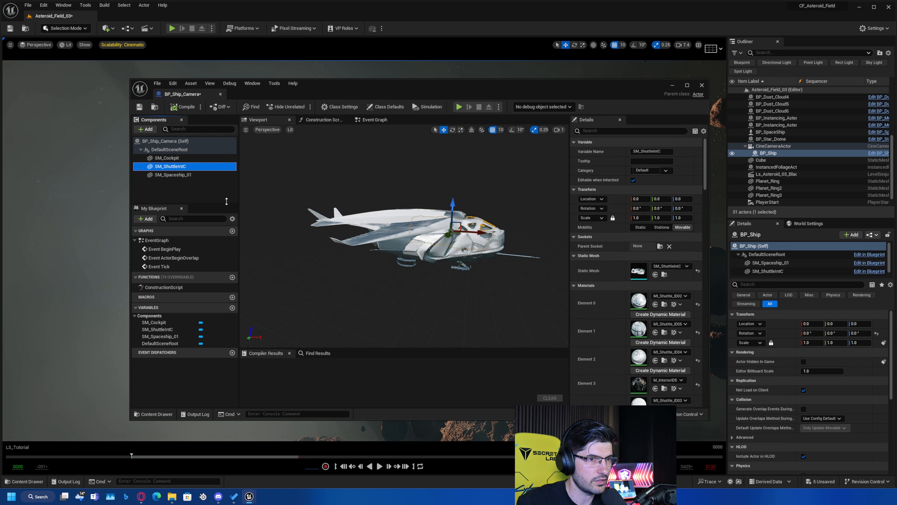
pyautogui.click(170, 158)
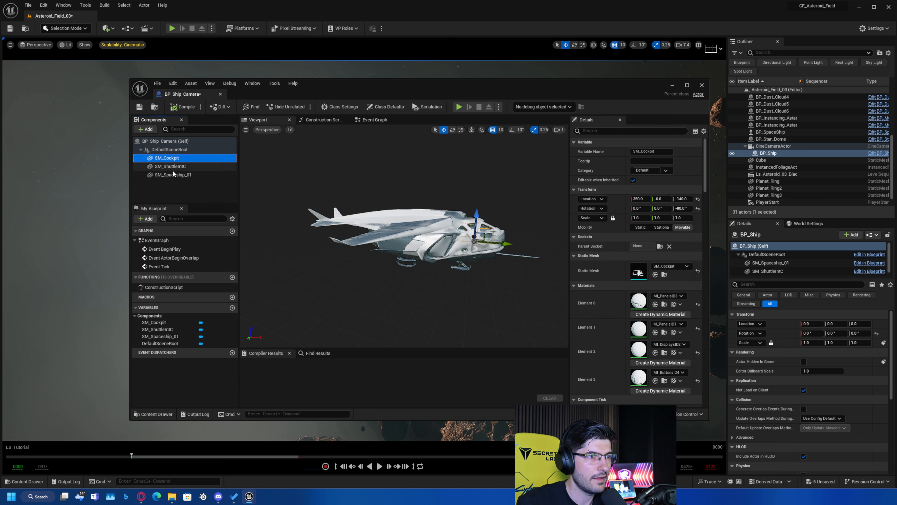
pyautogui.click(168, 157)
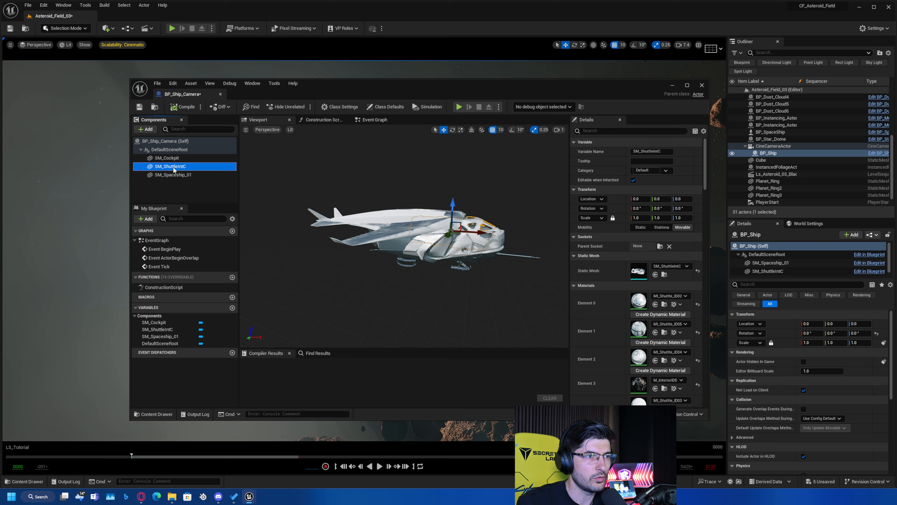
pyautogui.click(150, 148)
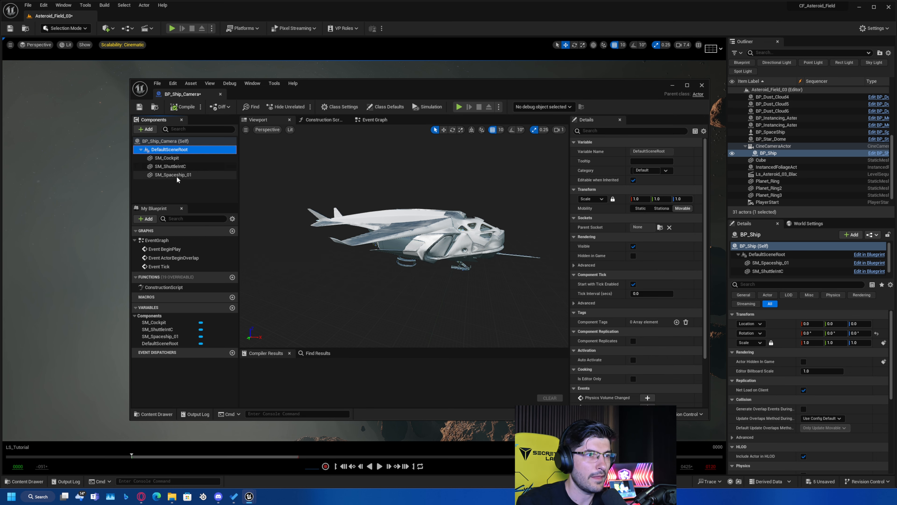
pyautogui.click(177, 175)
pyautogui.click(172, 158)
pyautogui.click(171, 149)
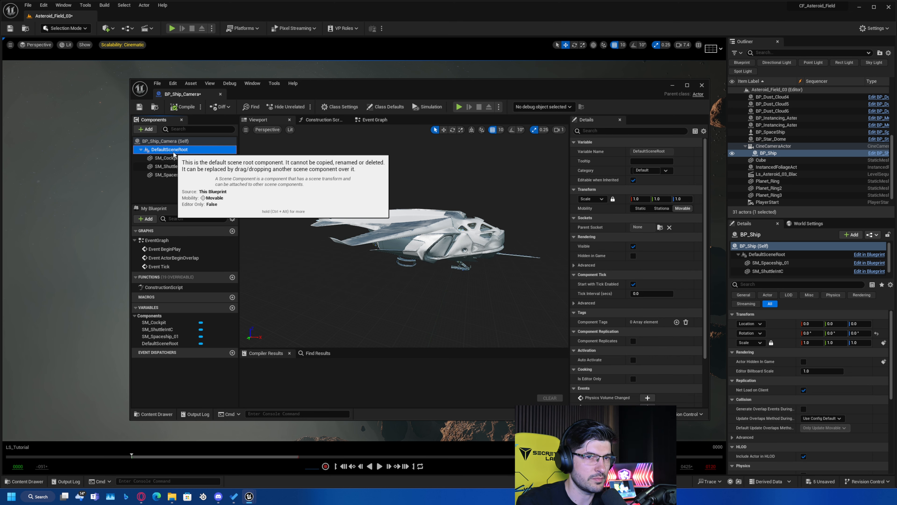
pyautogui.moveTo(640, 198); pyautogui.dragTo(667, 199)
# Make SM_Spaceship_01 the blueprint's root component and add a Spring Arm component under it.
pyautogui.click(173, 175)
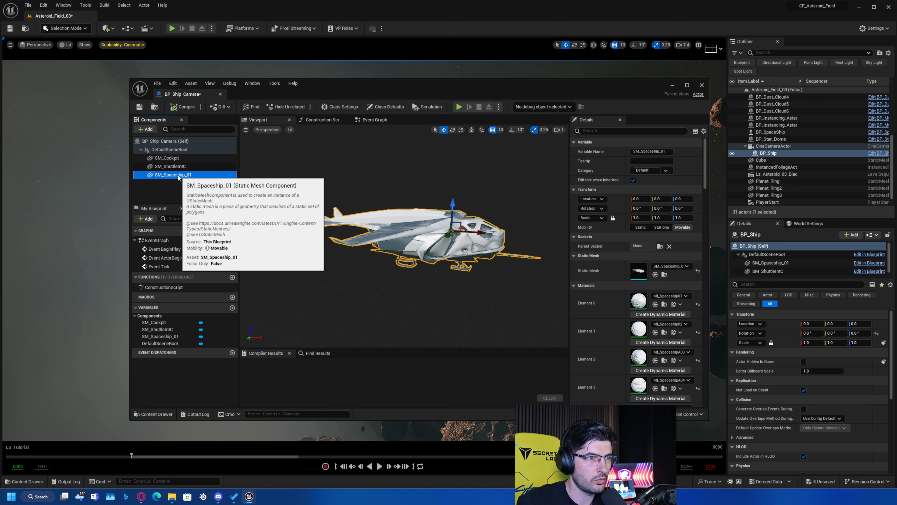
pyautogui.moveTo(173, 175); pyautogui.dragTo(164, 152)
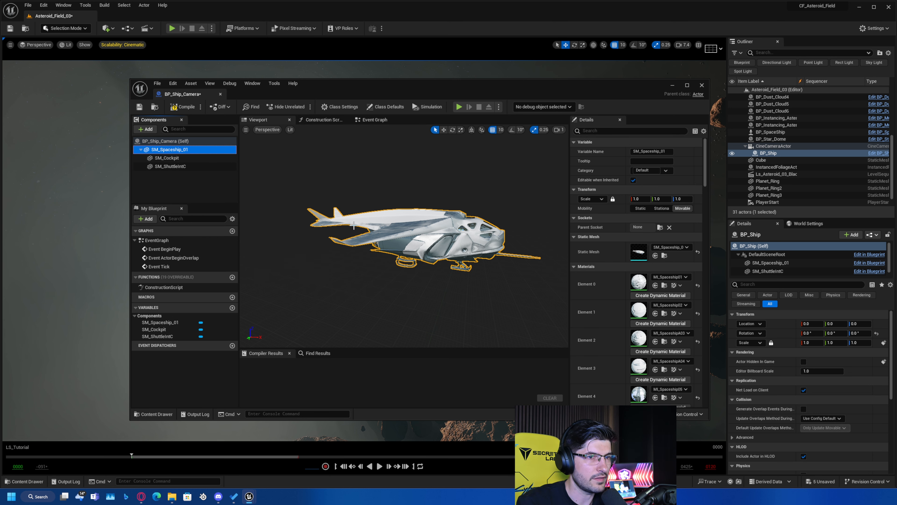
pyautogui.click(152, 129)
pyautogui.write('spring')
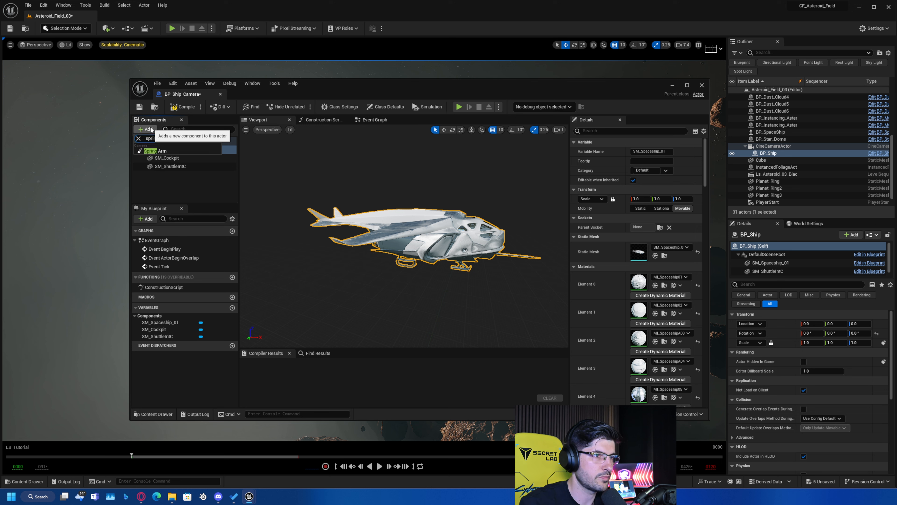
pyautogui.click(168, 152)
pyautogui.click(157, 167)
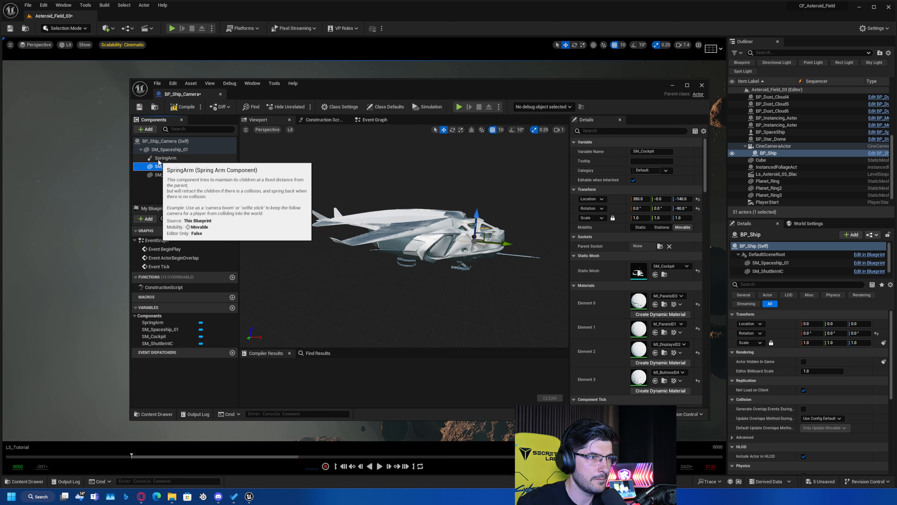
pyautogui.click(163, 159)
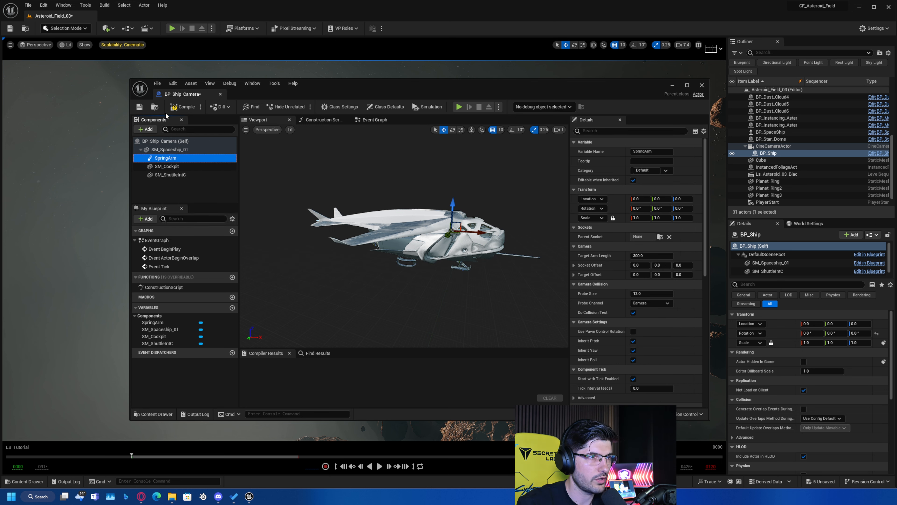
# Add a Cine Camera component to BP_Ship_Camera and make it the new root.
pyautogui.click(153, 131)
pyautogui.write('cine')
pyautogui.moveTo(171, 166); pyautogui.dragTo(169, 150)
pyautogui.click(193, 171)
# Attach the SpringArm to the CineCamera root and nest SM_Spaceship_01 with its child meshes under the SpringArm.
pyautogui.moveTo(168, 183); pyautogui.dragTo(162, 153)
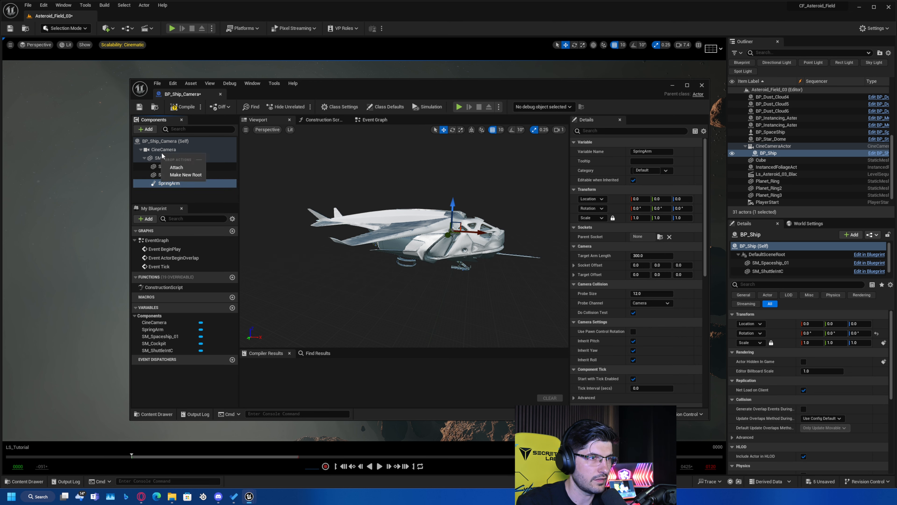
pyautogui.click(176, 167)
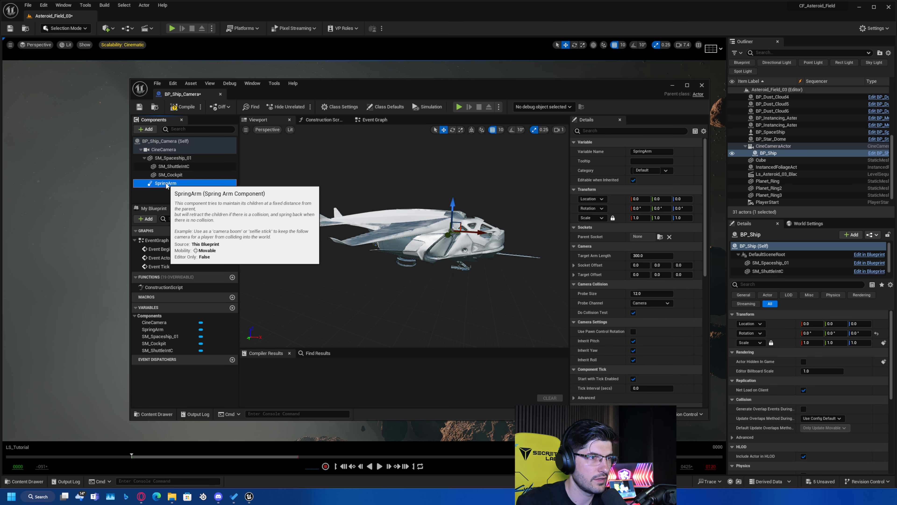
pyautogui.moveTo(172, 158); pyautogui.dragTo(166, 183)
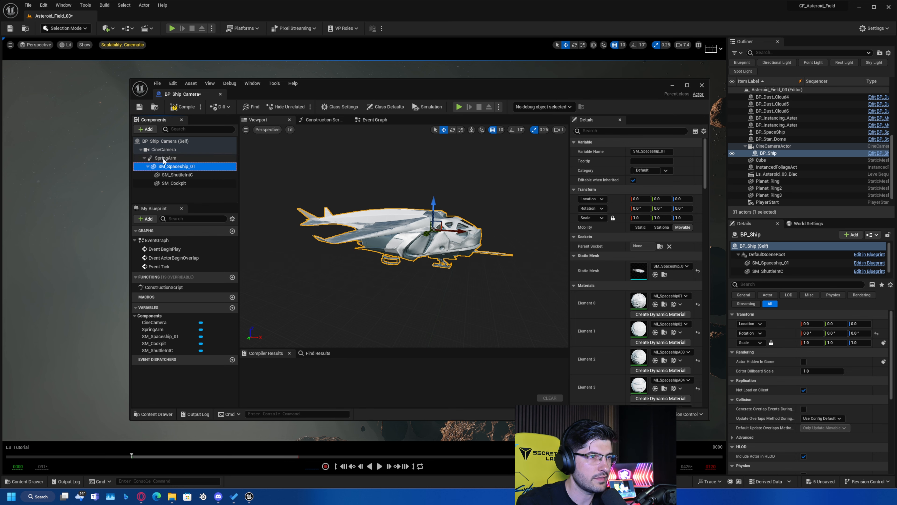
# Review the camera, spring arm and ship hierarchy and compile the BP_Ship_Camera blueprint.
pyautogui.click(161, 149)
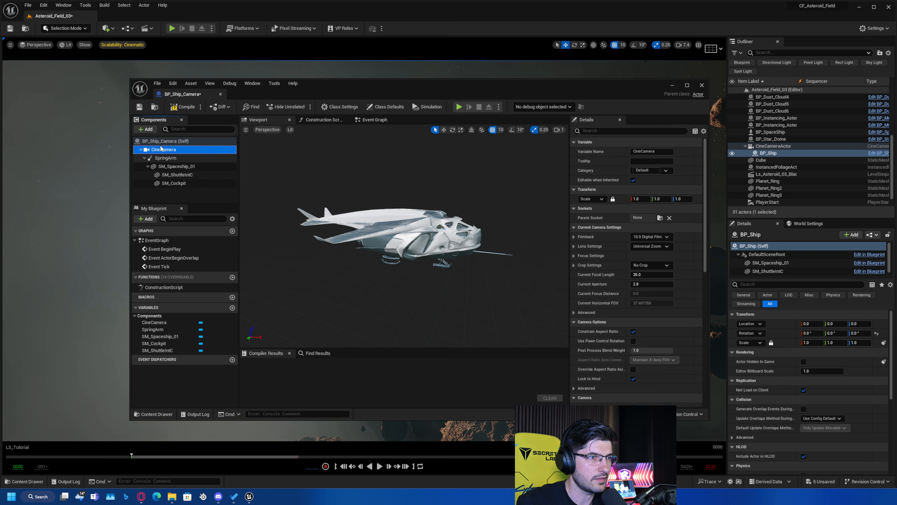
pyautogui.click(164, 158)
pyautogui.moveTo(164, 158); pyautogui.dragTo(172, 186)
pyautogui.click(179, 162)
pyautogui.click(173, 157)
pyautogui.click(164, 149)
pyautogui.click(183, 106)
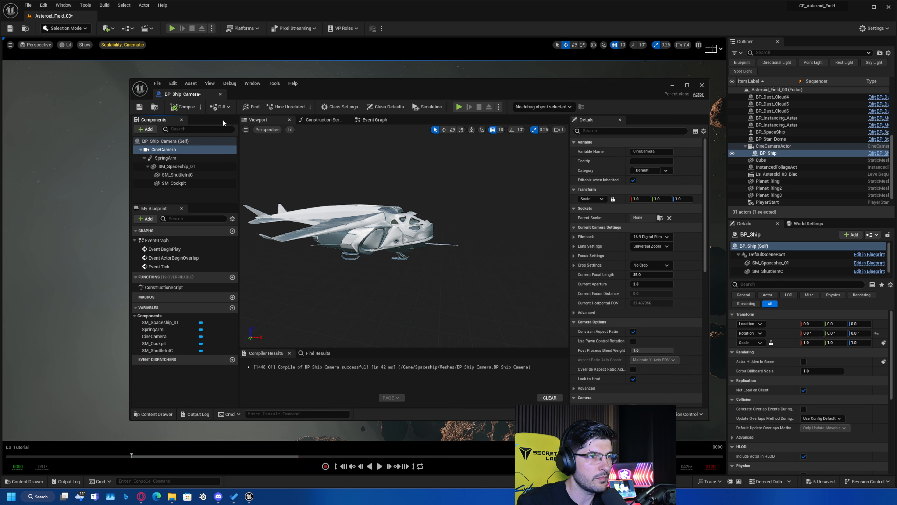
# Place BP_Ship_Camera in the level among the asteroids and save the level.
pyautogui.moveTo(326, 86); pyautogui.dragTo(896, 73)
pyautogui.click(24, 482)
pyautogui.moveTo(212, 388); pyautogui.dragTo(366, 283)
pyautogui.moveTo(365, 355); pyautogui.dragTo(424, 389, button='right')
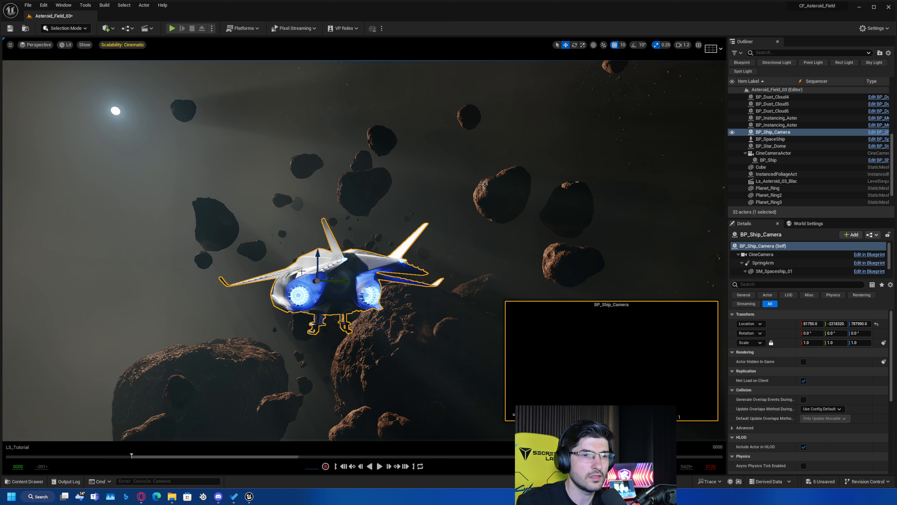
pyautogui.moveTo(365, 355); pyautogui.dragTo(392, 358, button='right')
pyautogui.hotkey('ctrl', 's')
# Open the BP_Ship_Camera blueprint for editing and set the SpringArm's Target Arm Length to -10000.
pyautogui.click(878, 132)
pyautogui.click(299, 116)
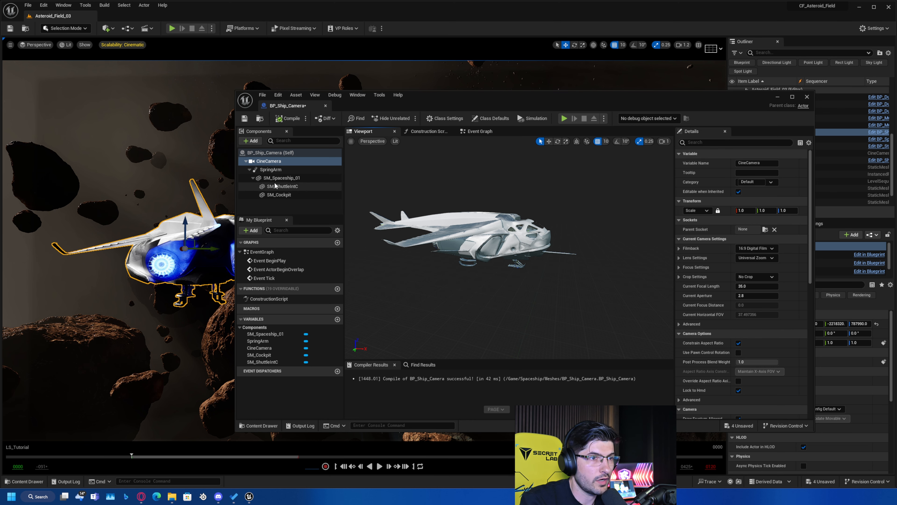
pyautogui.click(271, 169)
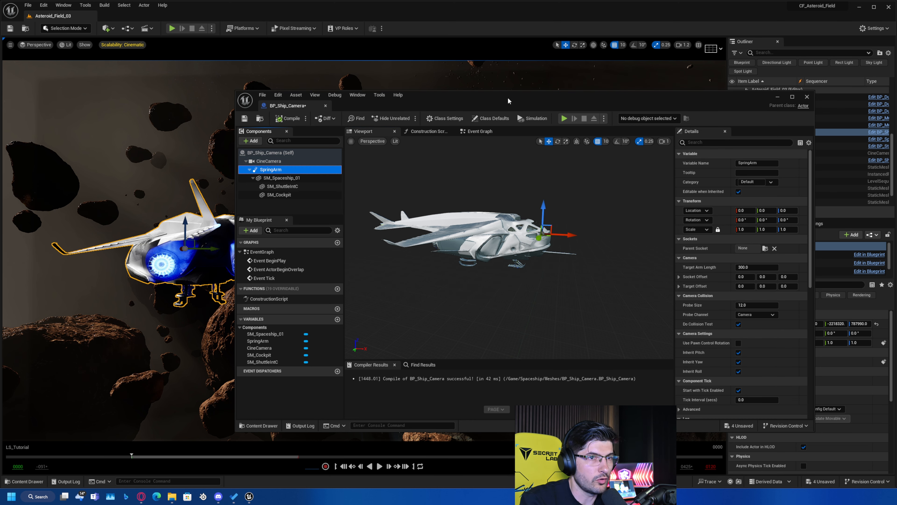
pyautogui.moveTo(507, 101); pyautogui.dragTo(221, 73)
pyautogui.moveTo(470, 243)
pyautogui.mouseDown()
pyautogui.moveTo(512, 243)
pyautogui.moveTo(473, 243)
pyautogui.mouseUp()
pyautogui.click(474, 243)
pyautogui.write('-1000')
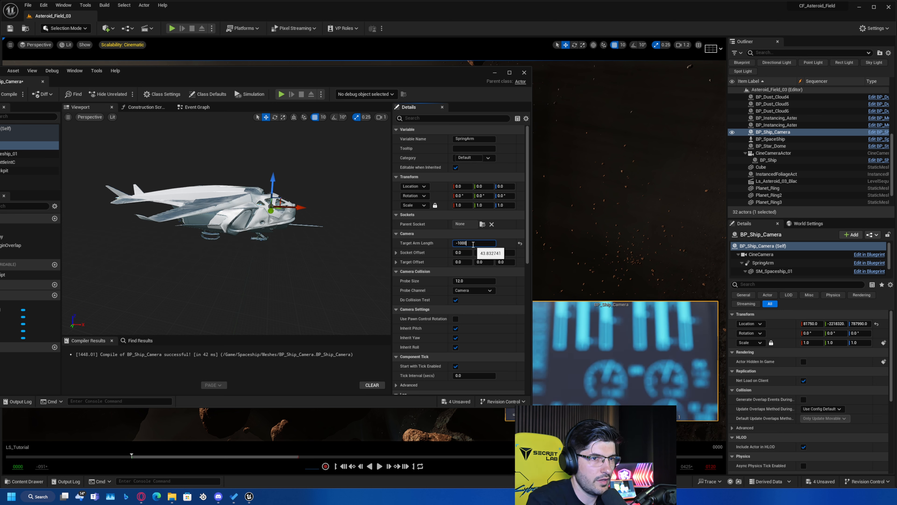
pyautogui.press('Return')
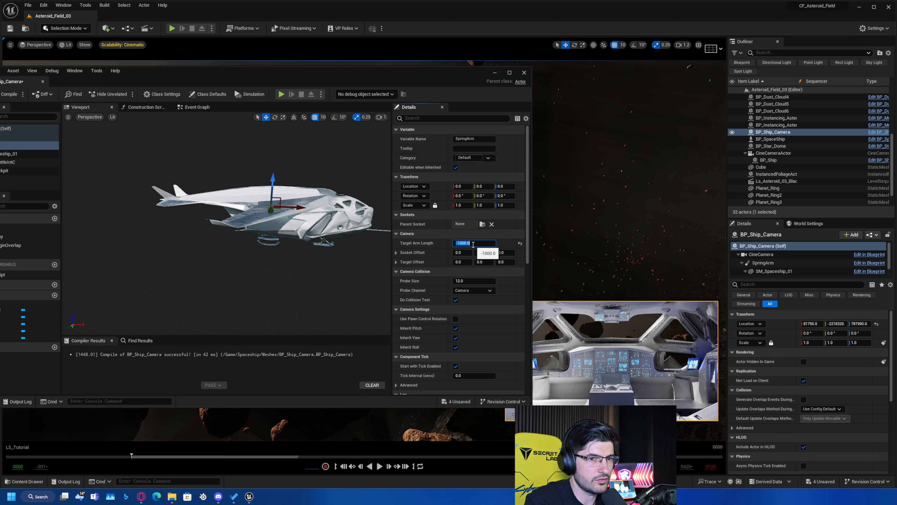
pyautogui.click(473, 244)
pyautogui.write('0')
pyautogui.press('Return')
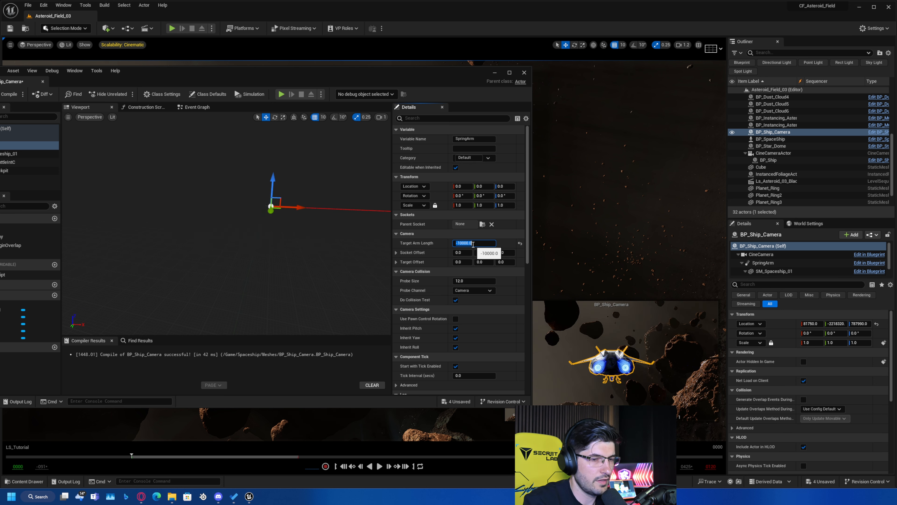
# Inspect the ship's offset from the camera in the blueprint preview, then compile and close BP_Ship_Camera.
pyautogui.moveTo(365, 207); pyautogui.dragTo(387, 197, button='right')
pyautogui.moveTo(130, 236); pyautogui.dragTo(158, 265, button='right')
pyautogui.press('w')
pyautogui.scroll(5, 94, 263)
pyautogui.scroll(-1, 158, 264)
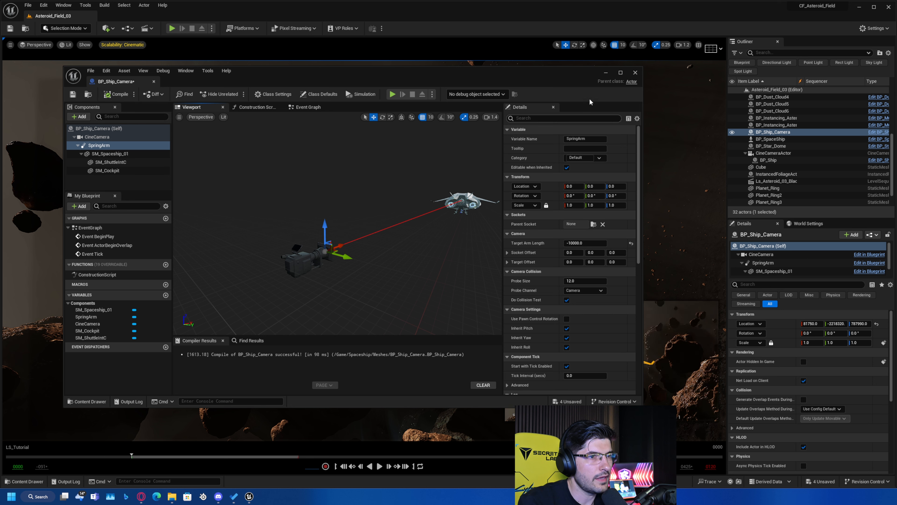
pyautogui.click(636, 73)
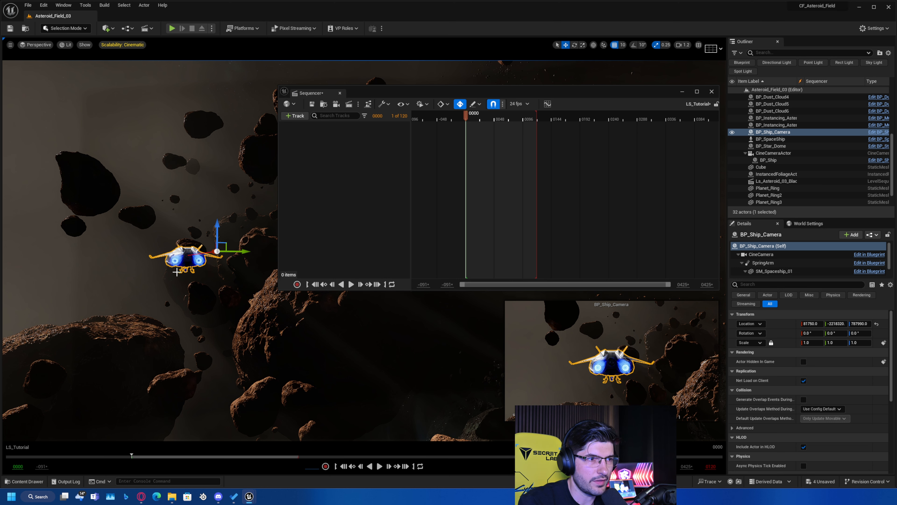
# Add the BP_Ship_Camera actor from the level to the LS_Tutorial sequence.
pyautogui.moveTo(779, 134); pyautogui.dragTo(348, 188)
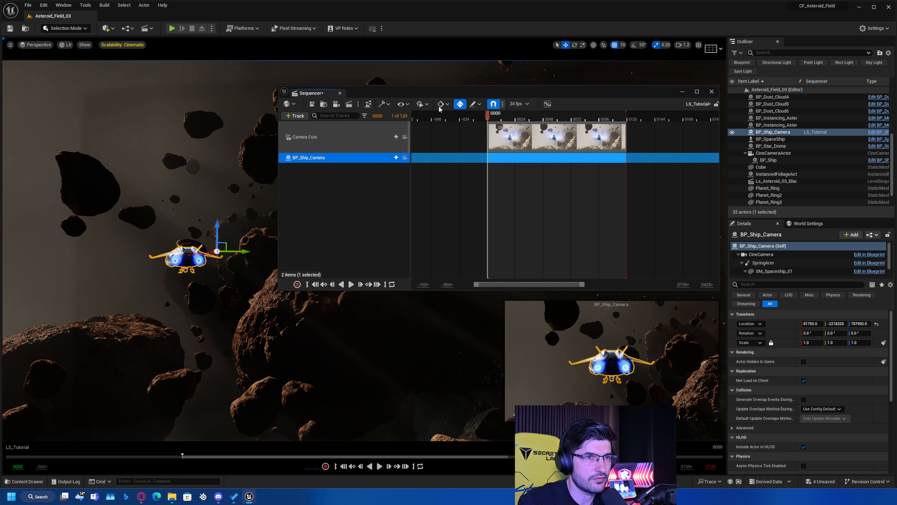
pyautogui.click(419, 104)
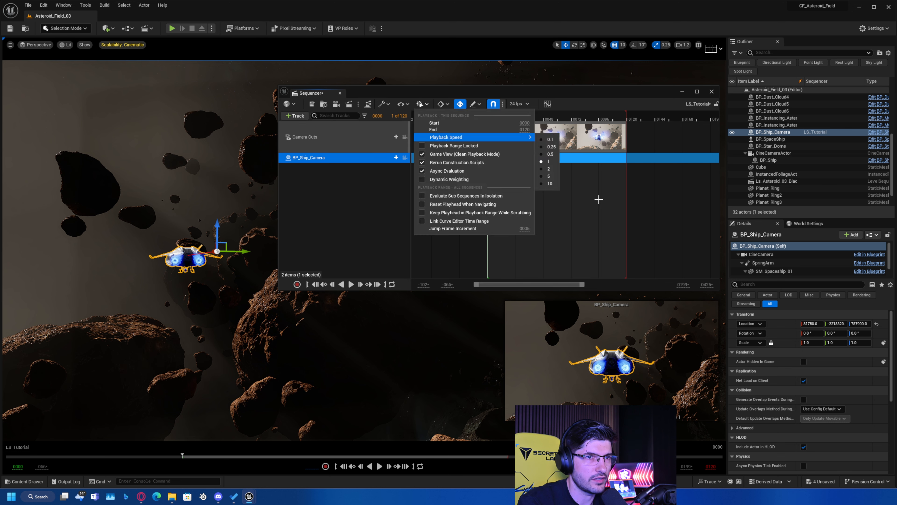
pyautogui.click(597, 199)
# Extend the BP_Ship_Camera camera cut so it starts at frame -35 and ends beyond frame 120.
pyautogui.click(511, 147)
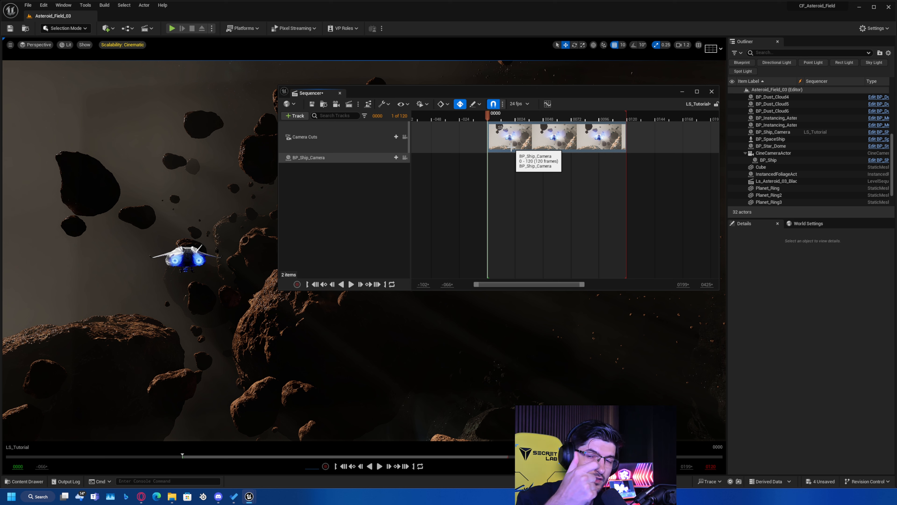
pyautogui.moveTo(488, 137); pyautogui.dragTo(447, 138)
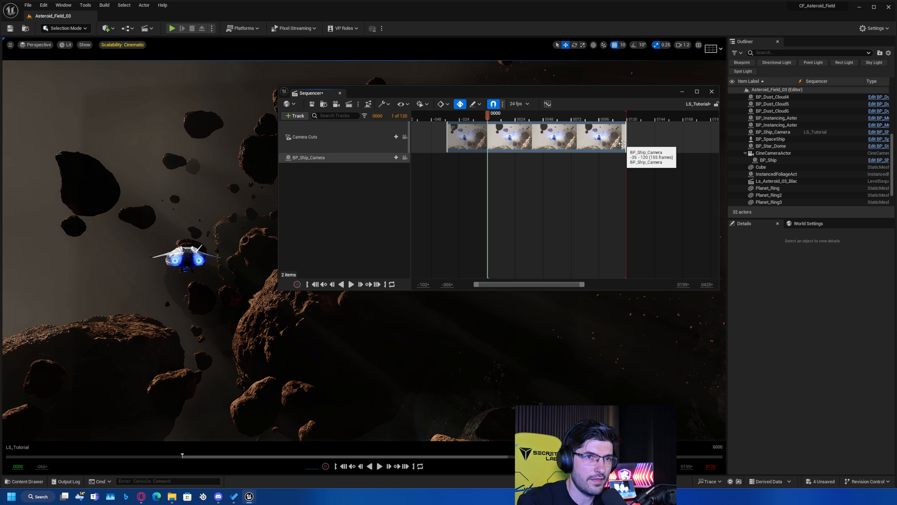
pyautogui.moveTo(626, 144); pyautogui.dragTo(655, 141)
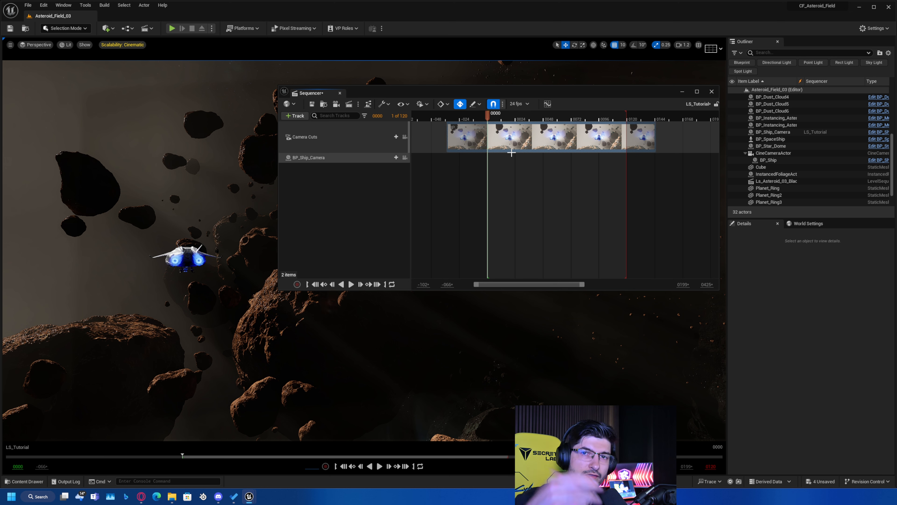
# Add the SpringArm component under BP_Ship_Camera with a Transform track, and expand its Location and Rotation channels.
pyautogui.click(318, 157)
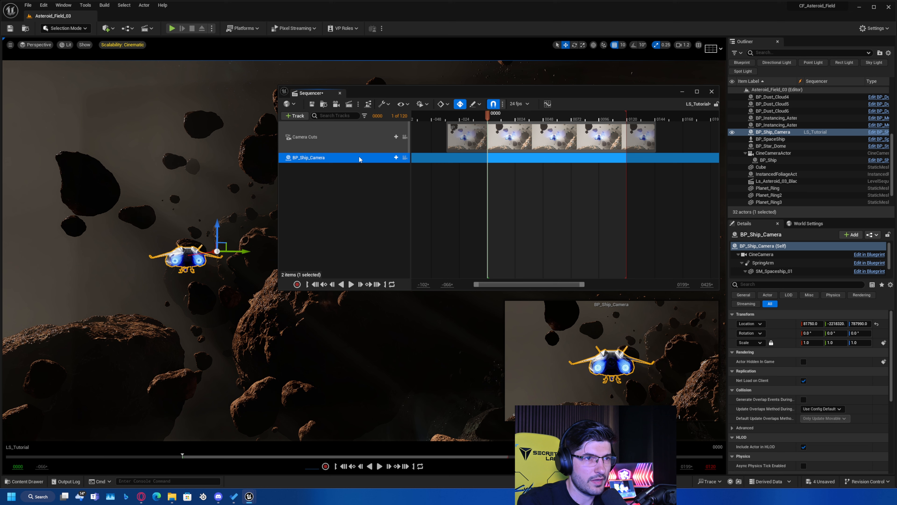
pyautogui.click(396, 158)
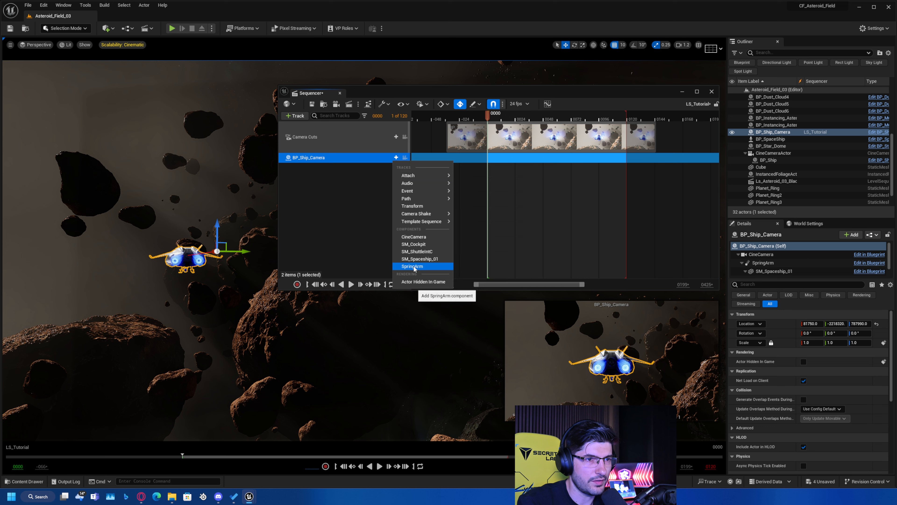
pyautogui.click(422, 267)
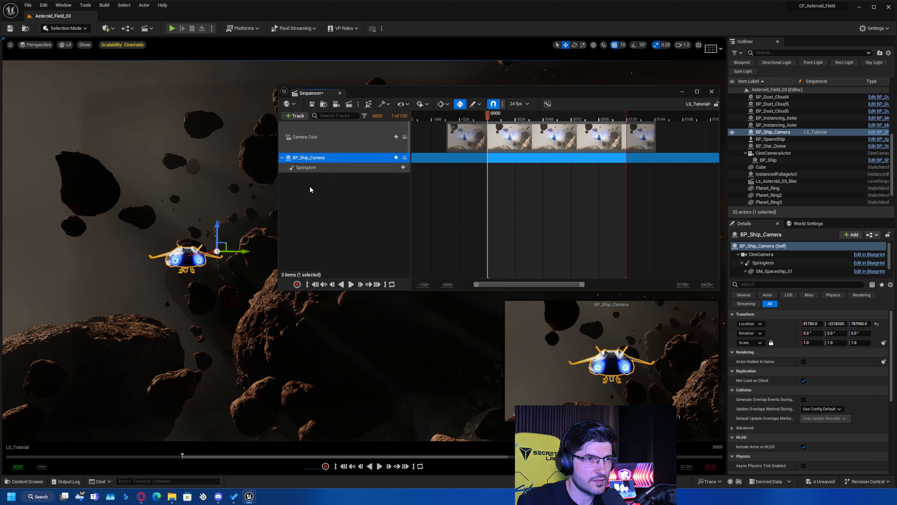
pyautogui.click(331, 167)
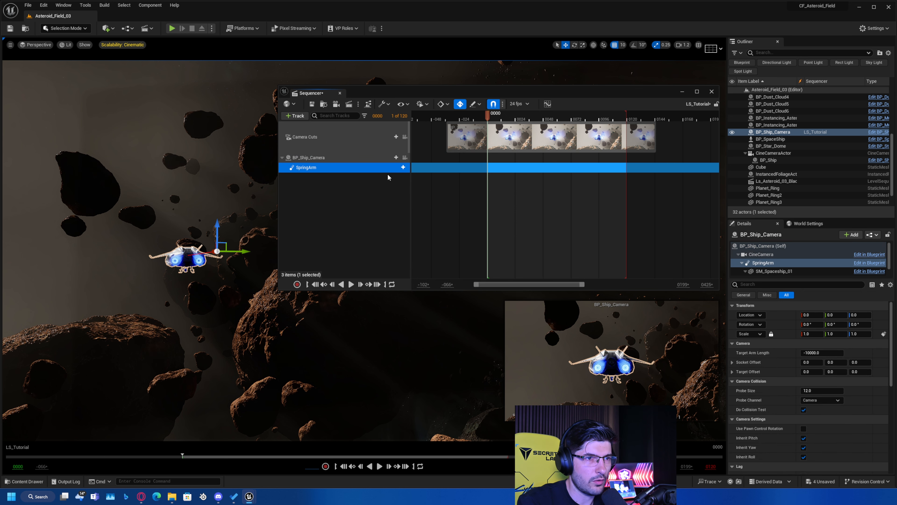
pyautogui.click(403, 167)
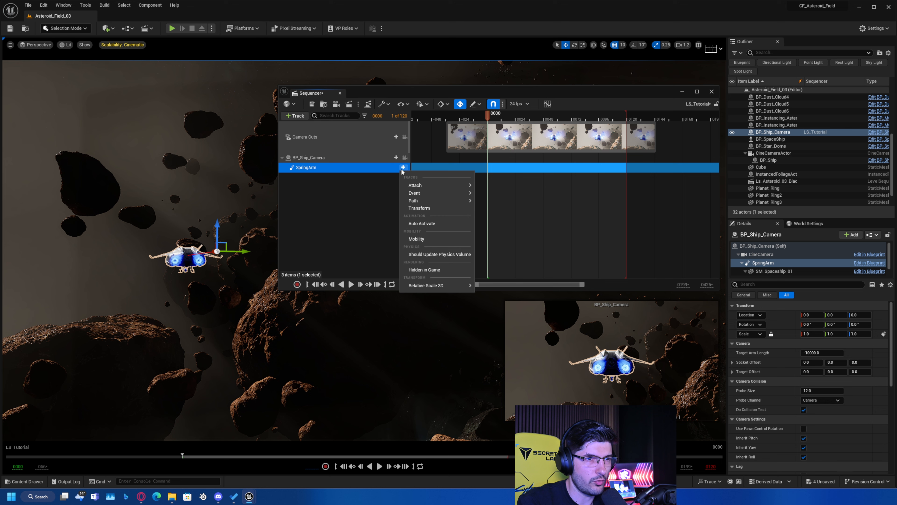
pyautogui.click(411, 207)
pyautogui.click(289, 176)
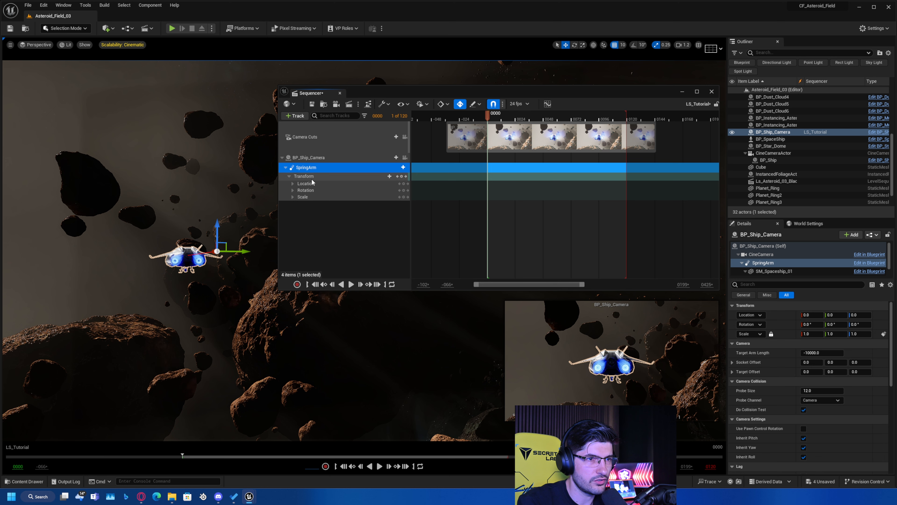
pyautogui.click(293, 190)
pyautogui.click(292, 184)
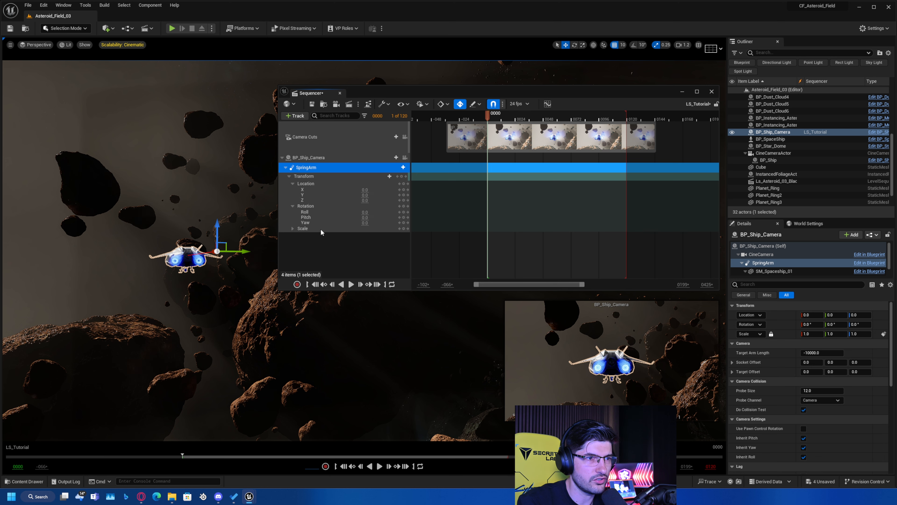
# Try adjusting the SpringArm's Location offset in the Transform track and undo the change.
pyautogui.moveTo(364, 195)
pyautogui.mouseDown()
pyautogui.moveTo(389, 195)
pyautogui.moveTo(353, 200)
pyautogui.moveTo(367, 201)
pyautogui.mouseUp()
pyautogui.hotkey('ctrl', 'z')
pyautogui.hotkey('ctrl', 'z')
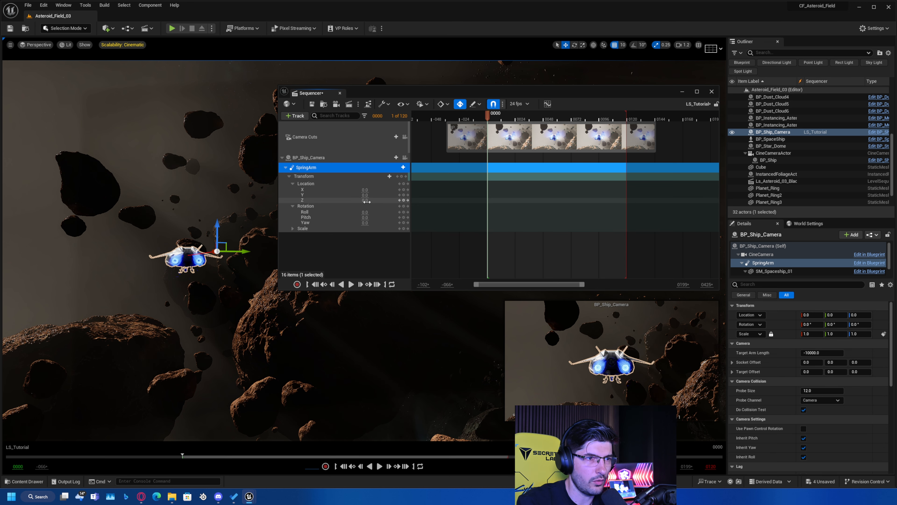
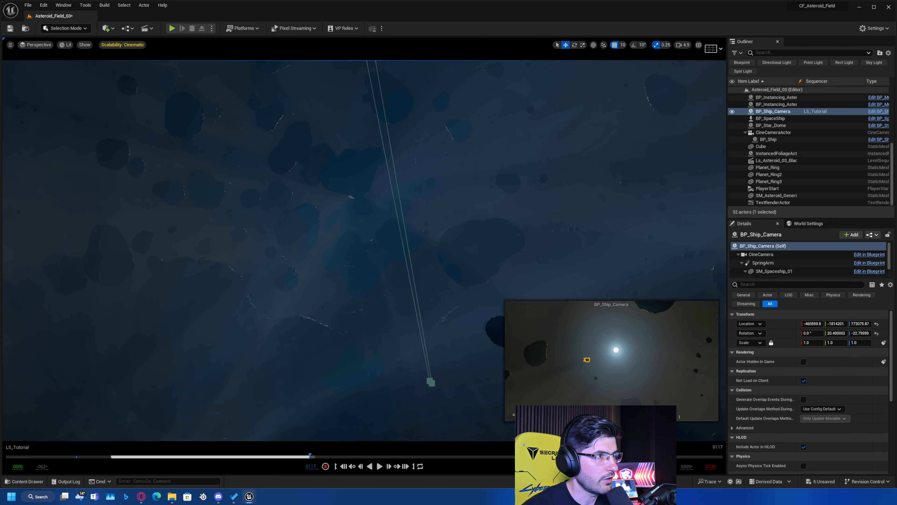
# Lock the viewport to BP_Ship_Camera and fly it backward through the asteroid field to a more distant position at frame 117.
pyautogui.moveTo(0, 191); pyautogui.dragTo(334, 229)
pyautogui.scroll(5, 166, 322)
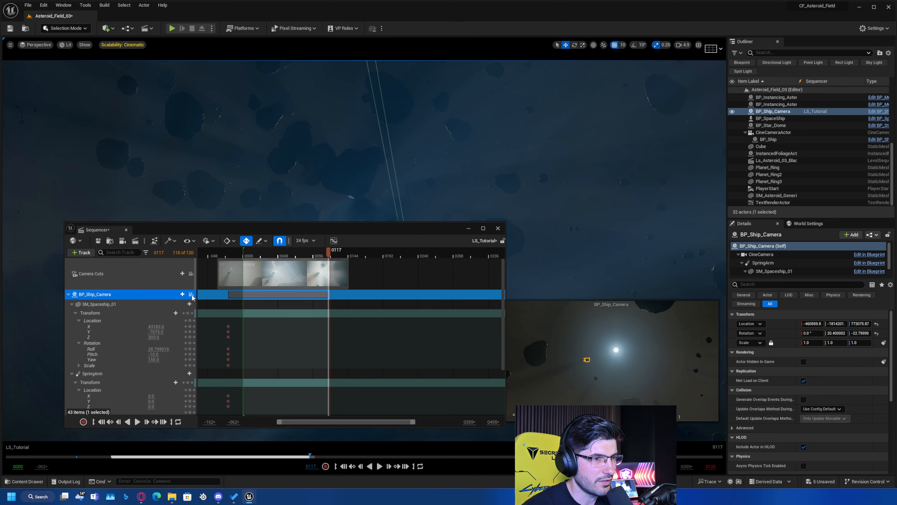
pyautogui.click(191, 295)
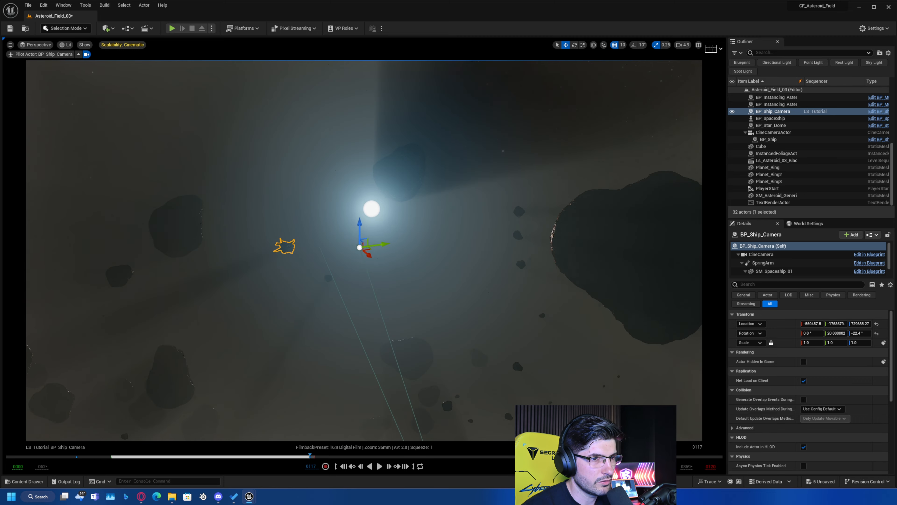
pyautogui.press('s')
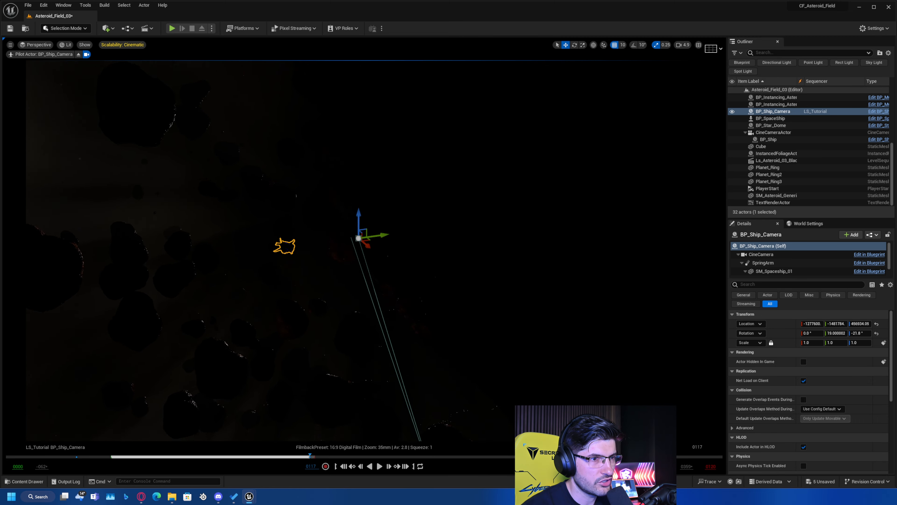
pyautogui.press('s')
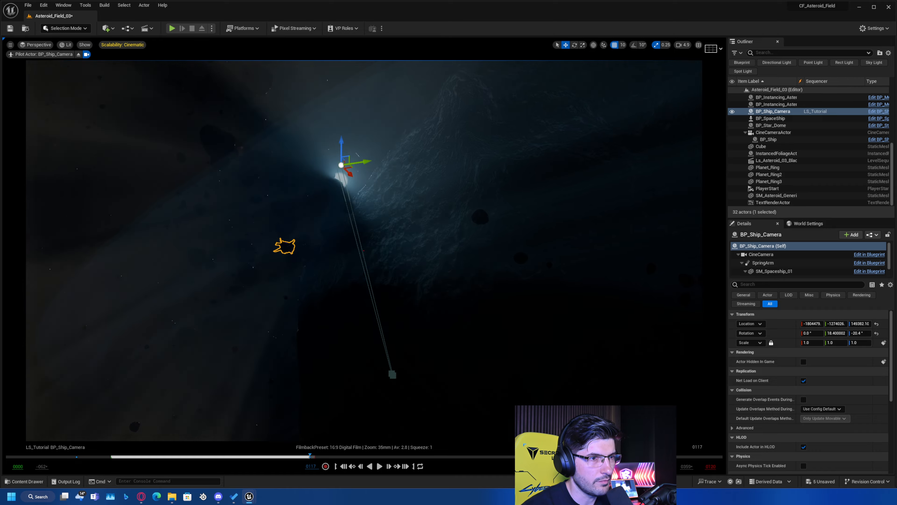
pyautogui.press('w')
pyautogui.press('a')
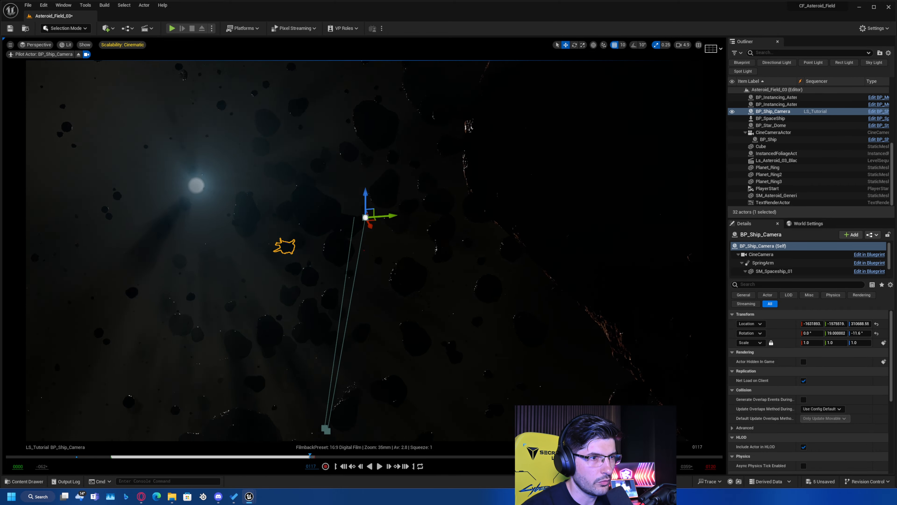
pyautogui.press('w')
pyautogui.press('a')
pyautogui.press('e')
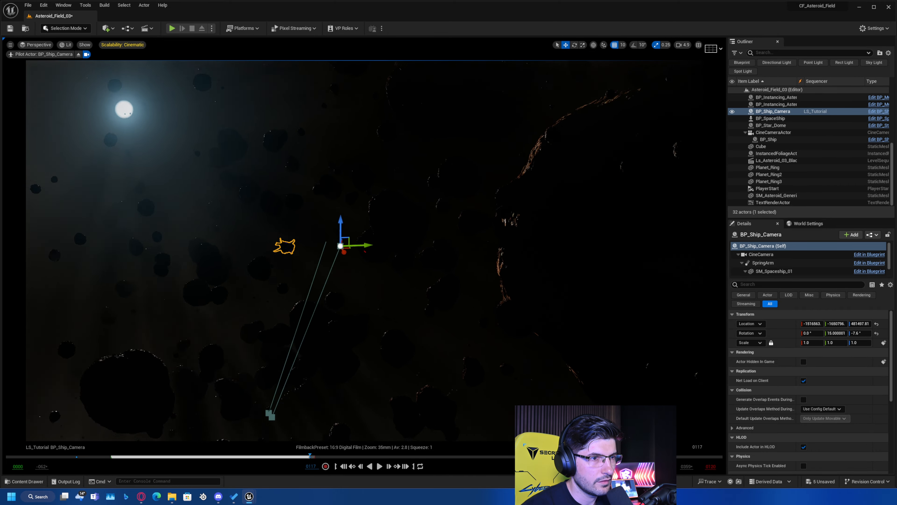
pyautogui.press('s')
pyautogui.press('d')
pyautogui.press('q')
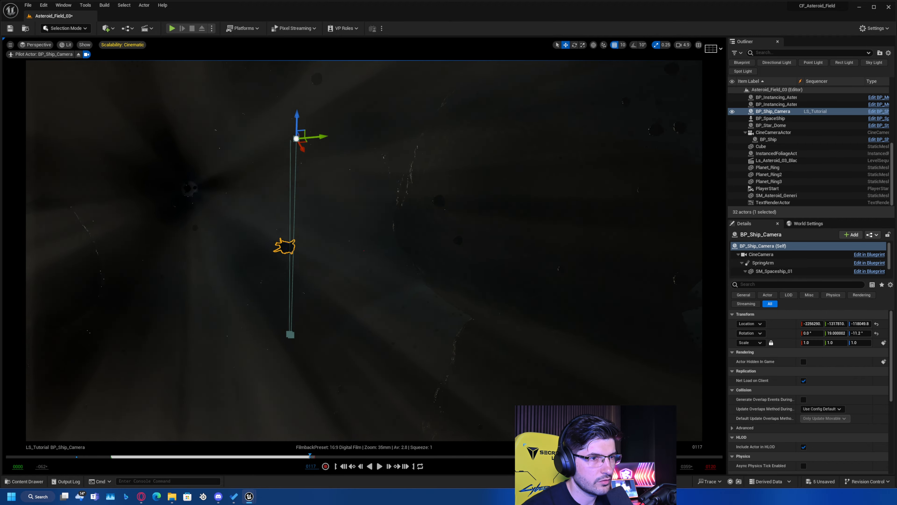
pyautogui.press('s')
pyautogui.press('d')
pyautogui.press('q')
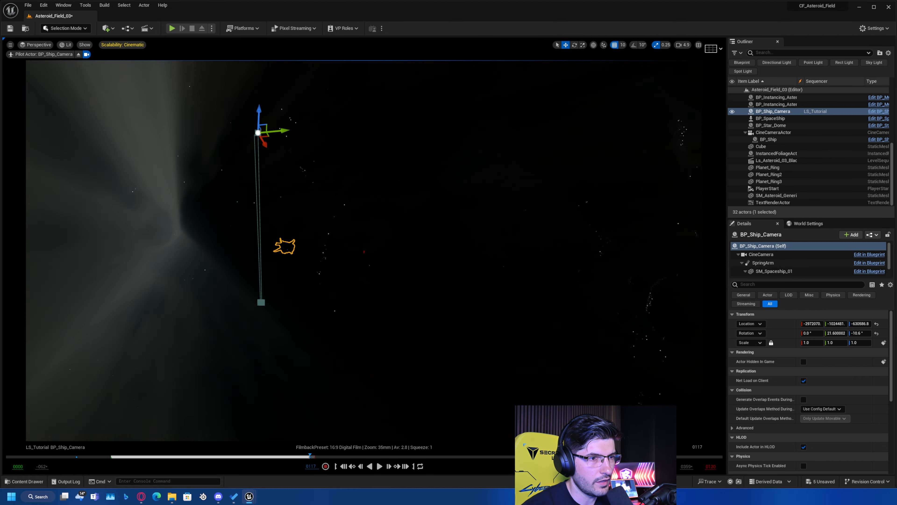
pyautogui.press('s')
pyautogui.scroll(5, 364, 250)
pyautogui.press('d')
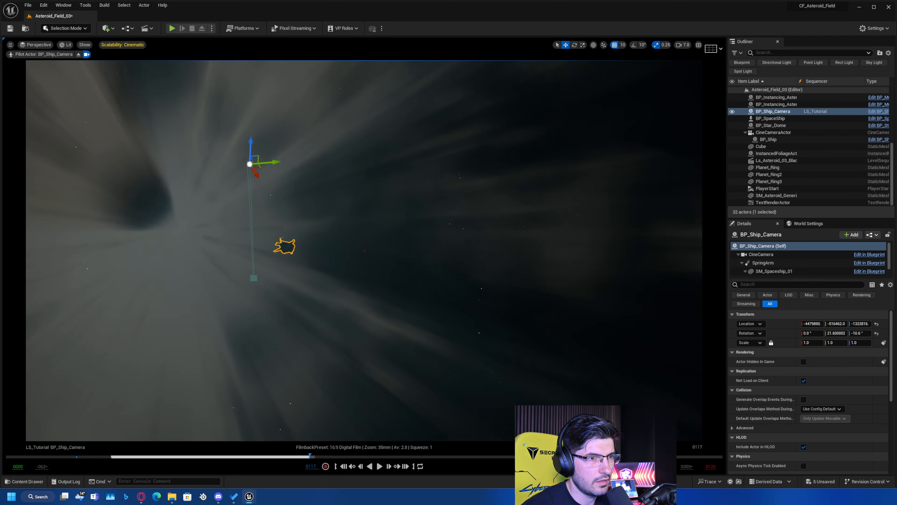
pyautogui.press('s')
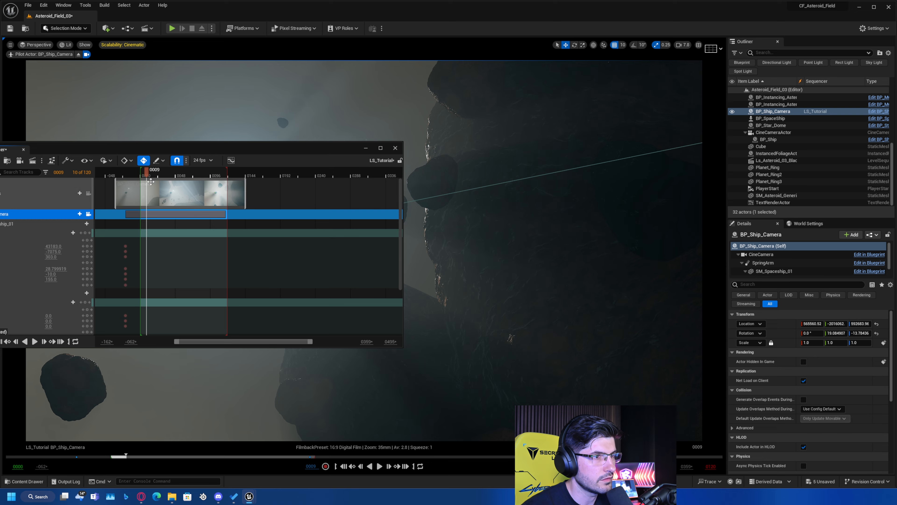
# Play back the sequence from its start to check the ship's flight through the asteroid field.
pyautogui.click(142, 174)
pyautogui.press('space')
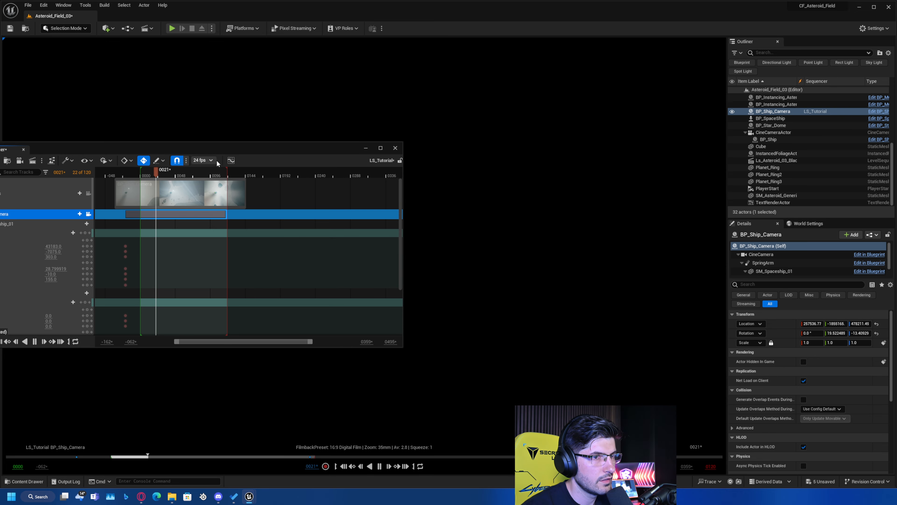
pyautogui.moveTo(226, 148); pyautogui.dragTo(491, 199)
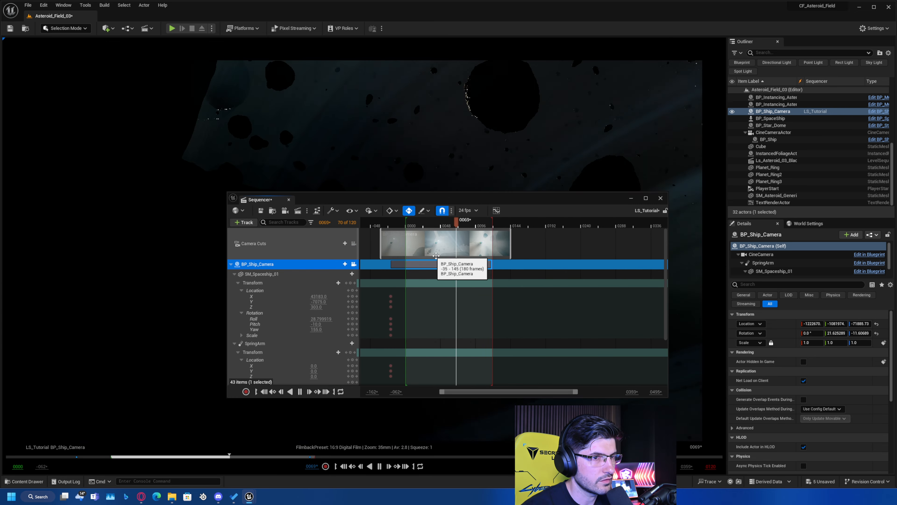
pyautogui.press('space')
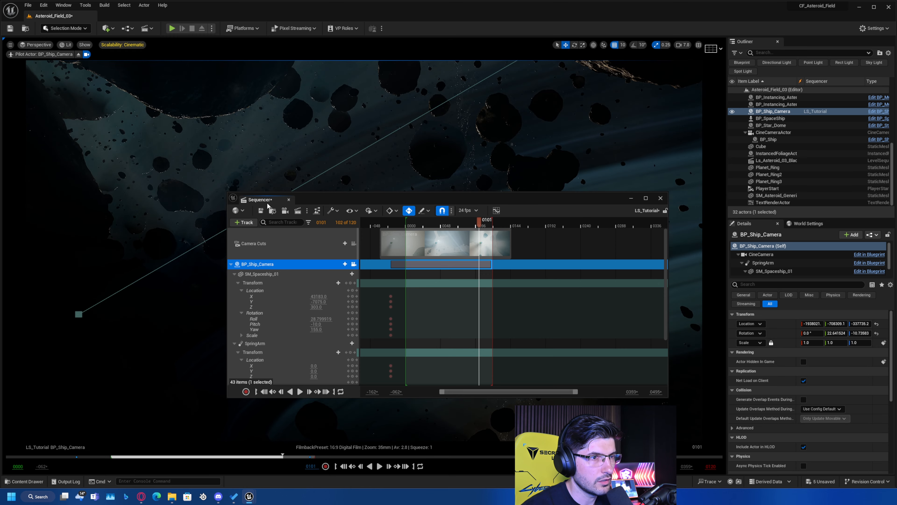
# Dock the Sequencer beneath the viewport and shrink it to give the viewport more height.
pyautogui.moveTo(263, 200); pyautogui.dragTo(101, 431)
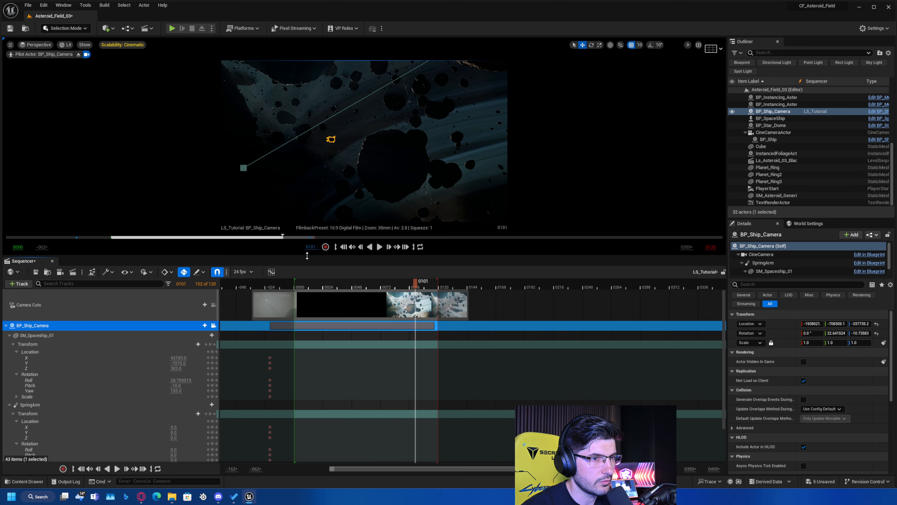
pyautogui.moveTo(312, 256); pyautogui.dragTo(313, 327)
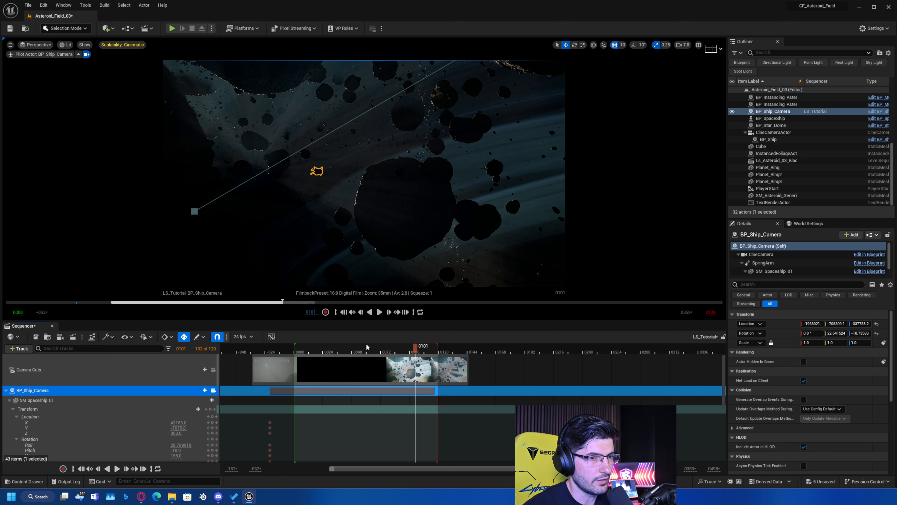
# Set the CineCamera's filmback to 16:9 DSLR and its lens to 30mm Prime f/1.4.
pyautogui.moveTo(323, 349); pyautogui.dragTo(302, 351)
pyautogui.click(761, 254)
pyautogui.click(821, 353)
pyautogui.click(819, 380)
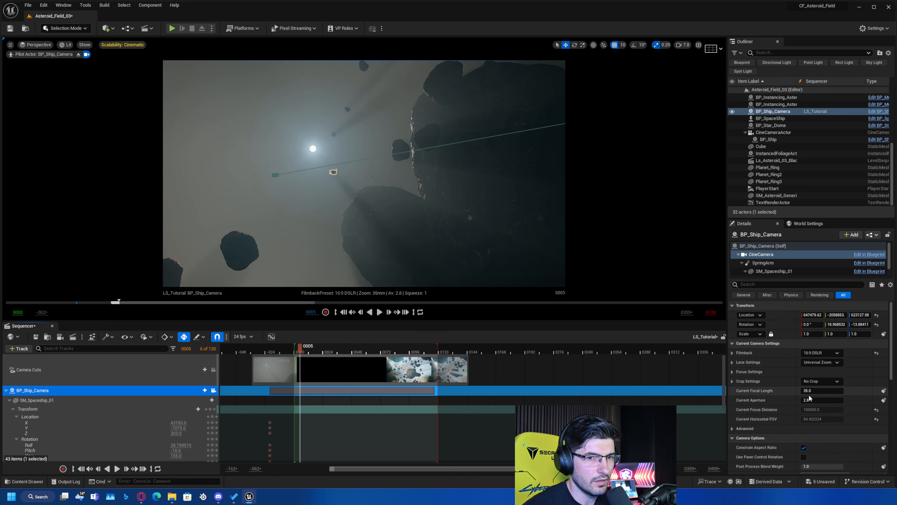
pyautogui.click(816, 360)
pyautogui.click(819, 383)
# Release the camera view and add a Transform key for BP_Ship_Camera at frame 13.
pyautogui.moveTo(300, 346); pyautogui.dragTo(312, 377)
pyautogui.click(213, 390)
pyautogui.moveTo(429, 162); pyautogui.dragTo(445, 150, button='right')
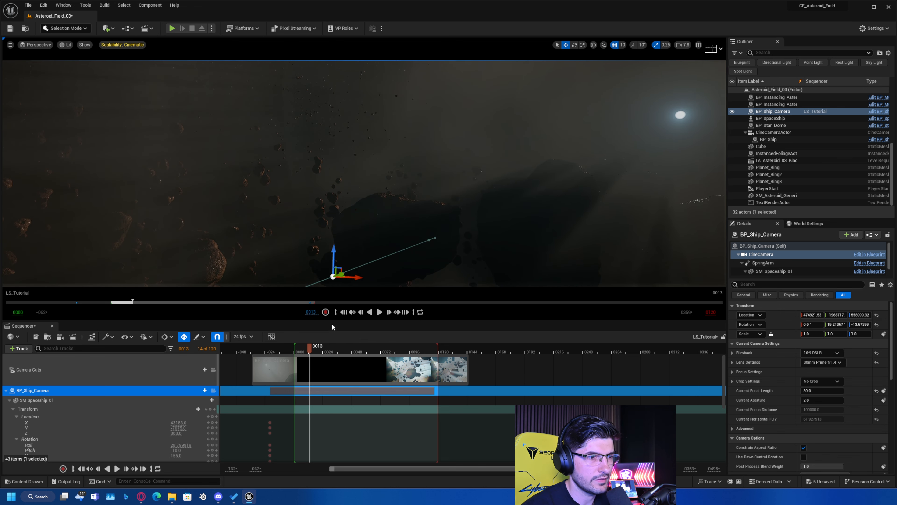
pyautogui.scroll(-2, 200, 428)
pyautogui.scroll(2, 202, 410)
pyautogui.scroll(-3, 192, 418)
pyautogui.scroll(-3, 193, 415)
pyautogui.click(210, 427)
# Select the frame 13 key on BP_Ship_Camera's flight path and shift it in the viewport.
pyautogui.moveTo(424, 170); pyautogui.dragTo(353, 184, button='right')
pyautogui.moveTo(310, 346); pyautogui.dragTo(304, 346)
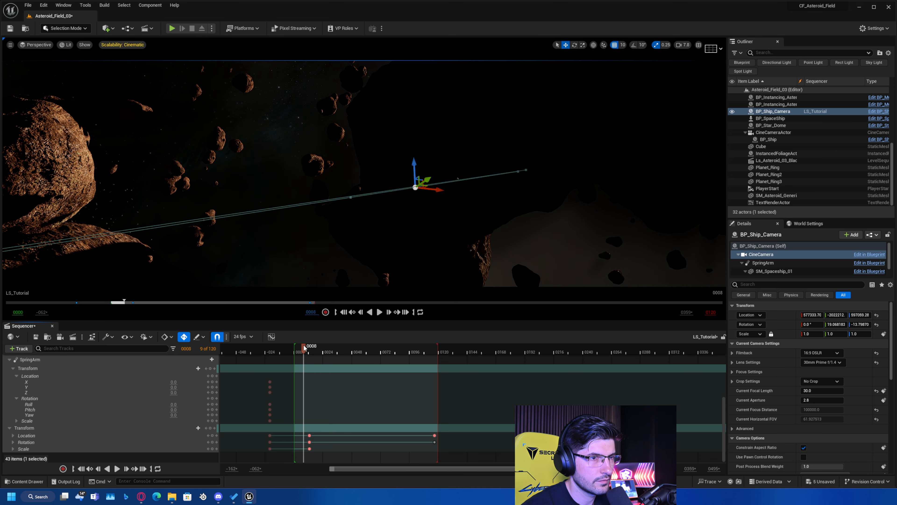
pyautogui.click(351, 196)
pyautogui.moveTo(351, 196); pyautogui.dragTo(388, 190, button='right')
# In Unlit view, lower BP_Ship_Camera at frame 47 to a Z location of about 333621.
pyautogui.moveTo(310, 348); pyautogui.dragTo(350, 369)
pyautogui.moveTo(351, 212); pyautogui.dragTo(301, 230, button='right')
pyautogui.scroll(3, 307, 244)
pyautogui.hotkey('alt', '3')
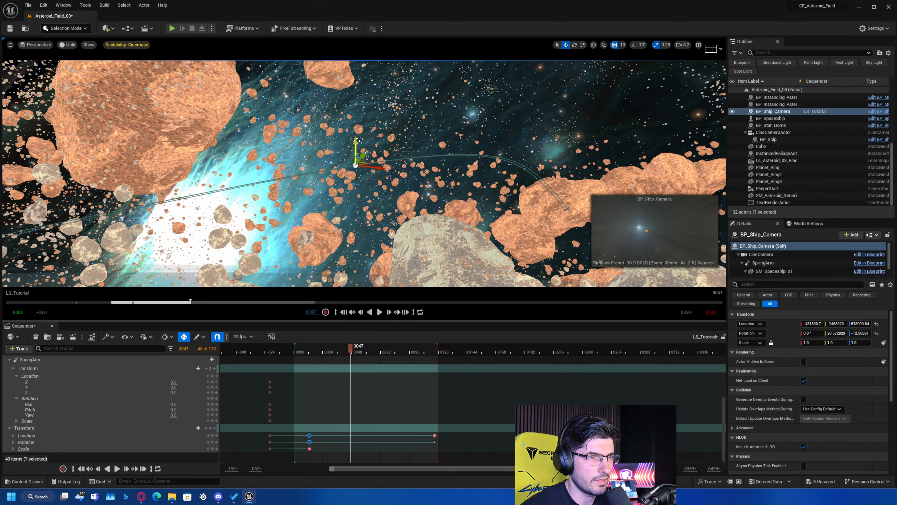
pyautogui.moveTo(360, 140); pyautogui.dragTo(361, 214)
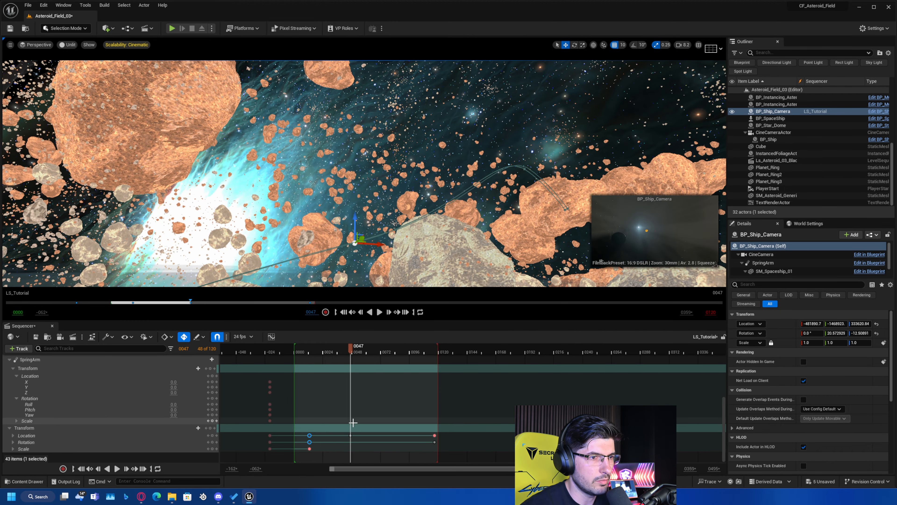
# Look through BP_Ship_Camera in Lit view and play back the reshaped flight path from the start.
pyautogui.scroll(10, 376, 428)
pyautogui.click(213, 390)
pyautogui.hotkey('alt', '4')
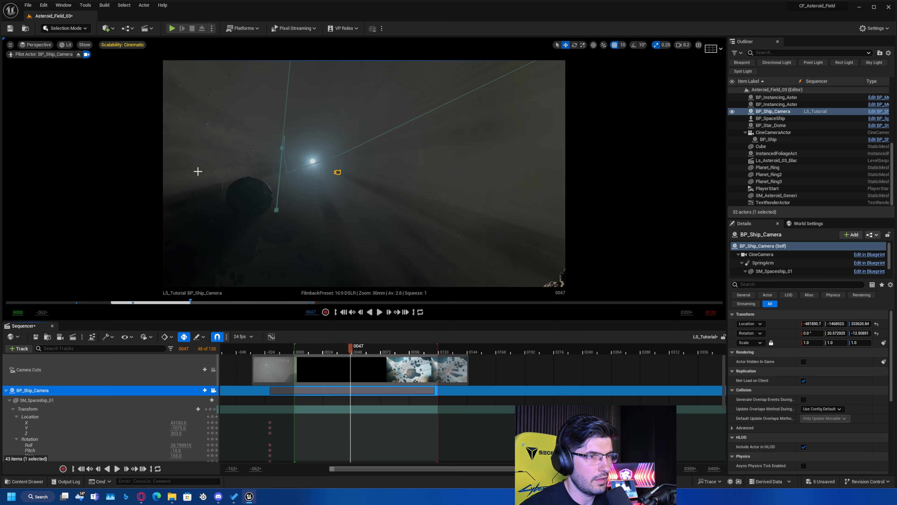
pyautogui.click(299, 349)
pyautogui.press('space')
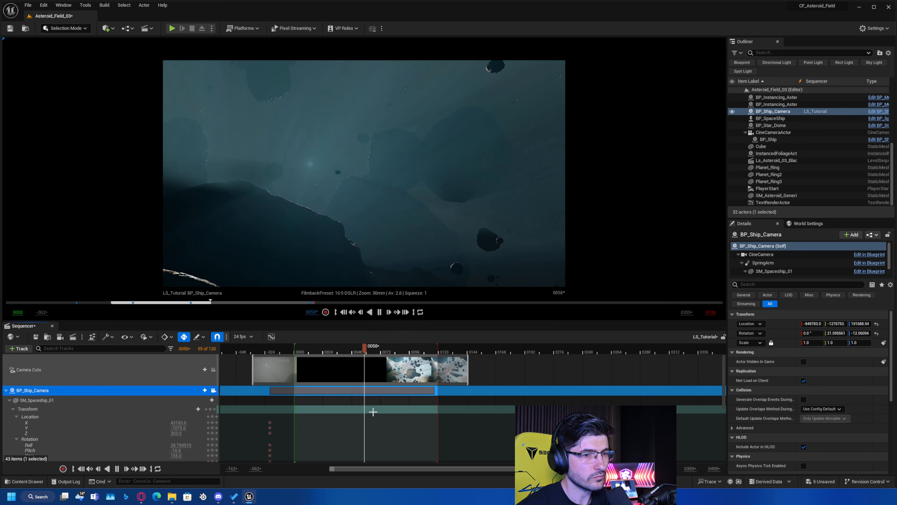
pyautogui.press('space')
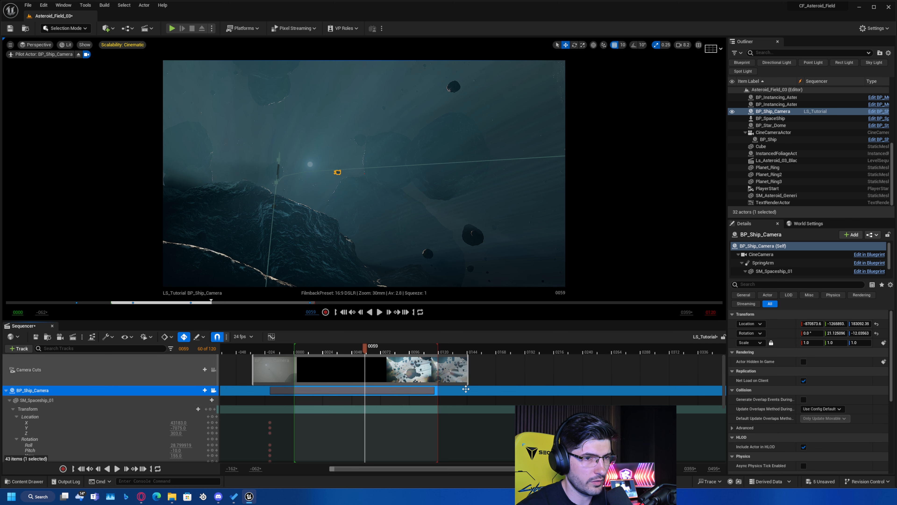
# Extend the shot and stretch BP_Ship_Camera's keys so the animation ends at frame 389.
pyautogui.keyDown('ctrl'); pyautogui.scroll(-2, 466, 388); pyautogui.keyUp('ctrl')
pyautogui.moveTo(409, 376)
pyautogui.mouseDown()
pyautogui.moveTo(512, 376)
pyautogui.moveTo(602, 390)
pyautogui.mouseUp()
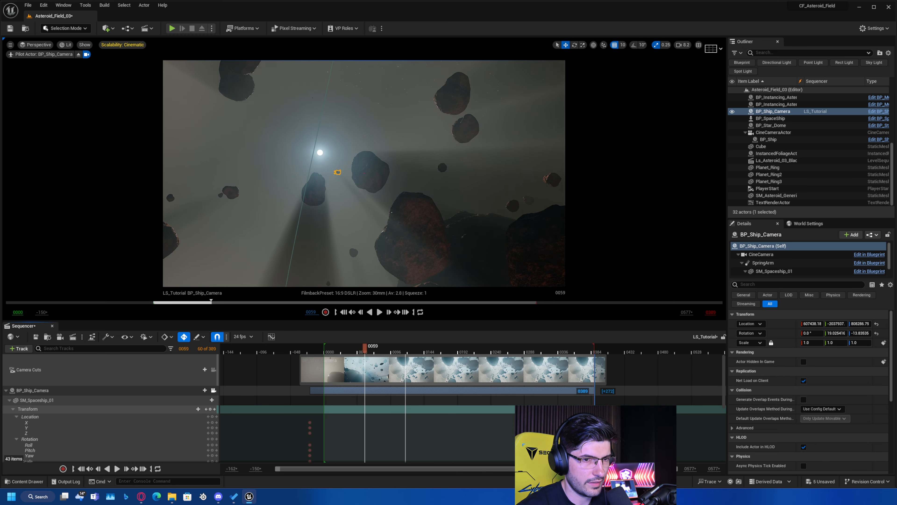
# Play back the lengthened sequence from its start to judge the ship's slower motion.
pyautogui.scroll(-5, 546, 398)
pyautogui.scroll(2, 424, 397)
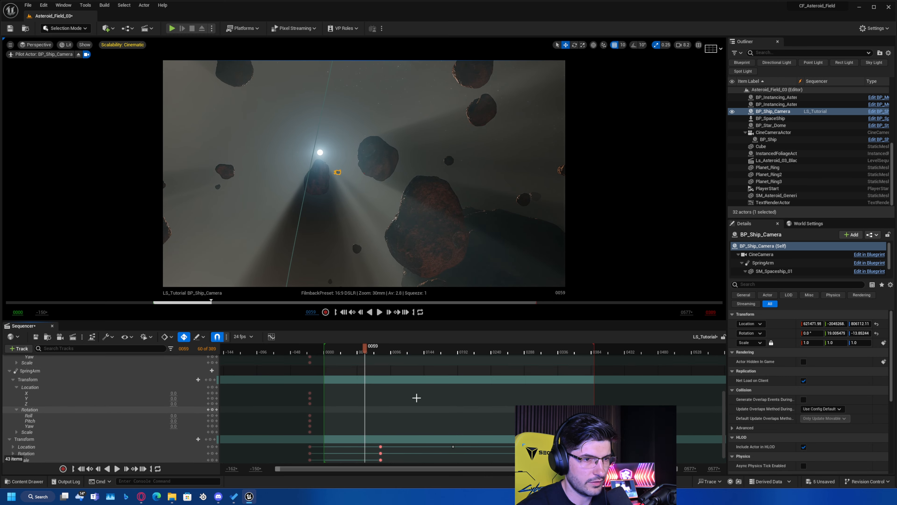
pyautogui.click(316, 347)
pyautogui.press('space')
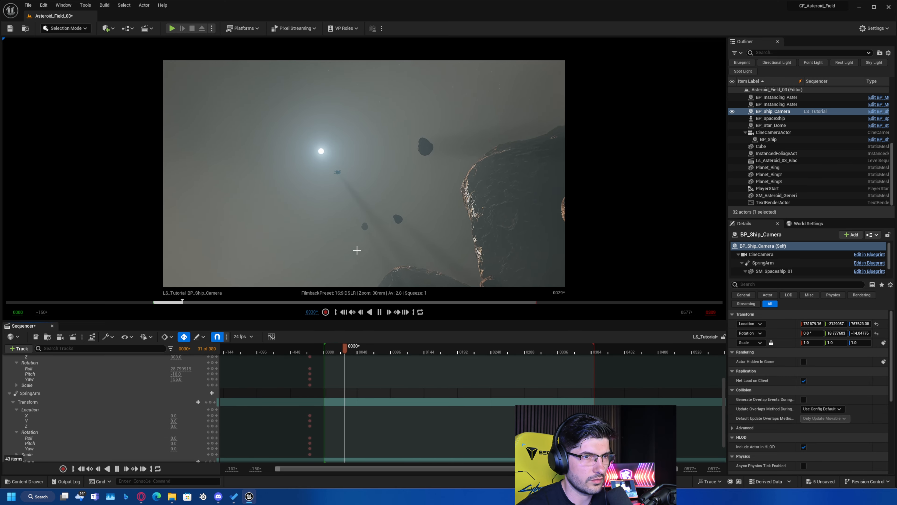
# At frame 247, expand BP_Ship_Camera's Location track and adjust the Y value to key it.
pyautogui.moveTo(491, 352)
pyautogui.mouseDown()
pyautogui.moveTo(480, 350)
pyautogui.moveTo(498, 362)
pyautogui.moveTo(488, 353)
pyautogui.moveTo(497, 355)
pyautogui.mouseUp()
pyautogui.click(496, 356)
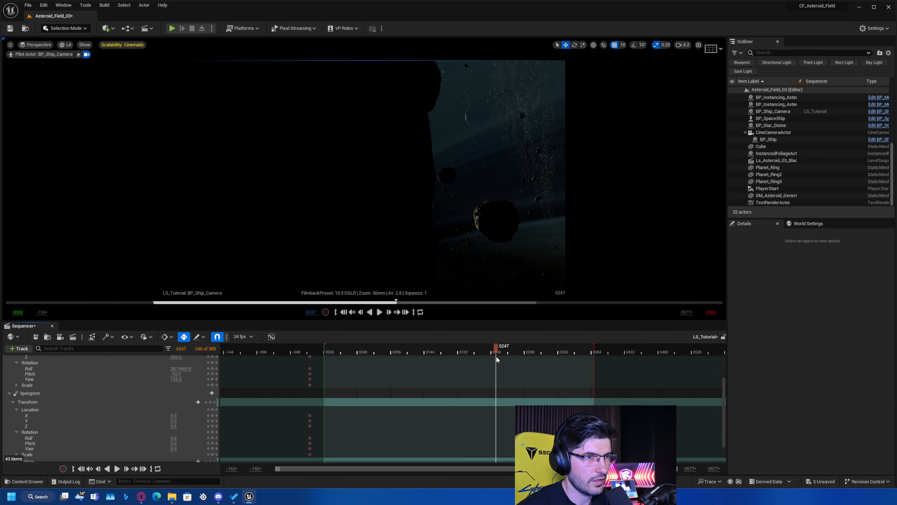
pyautogui.scroll(-2, 184, 424)
pyautogui.moveTo(185, 447); pyautogui.dragTo(199, 446)
# Play back the middle of the sequence to check the flight around the new Y key.
pyautogui.click(397, 351)
pyautogui.press('space')
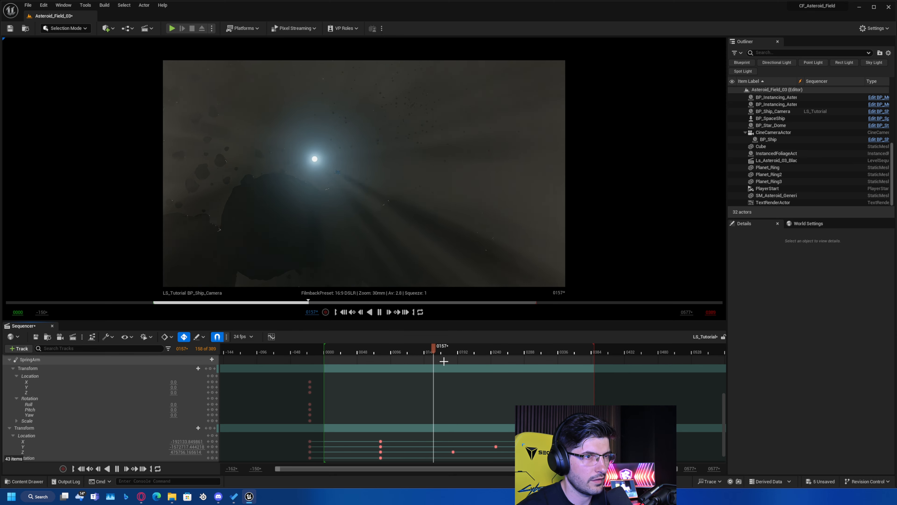
pyautogui.press('space')
# Leave the camera view, select BP_Ship_Camera and inspect its path between the large asteroids in Unlit view near frame 222.
pyautogui.press('g')
pyautogui.scroll(5, 106, 406)
pyautogui.click(214, 369)
pyautogui.click(33, 390)
pyautogui.hotkey('alt', '3')
pyautogui.moveTo(358, 216); pyautogui.dragTo(386, 192, button='right')
pyautogui.press('w')
pyautogui.scroll(-1, 477, 410)
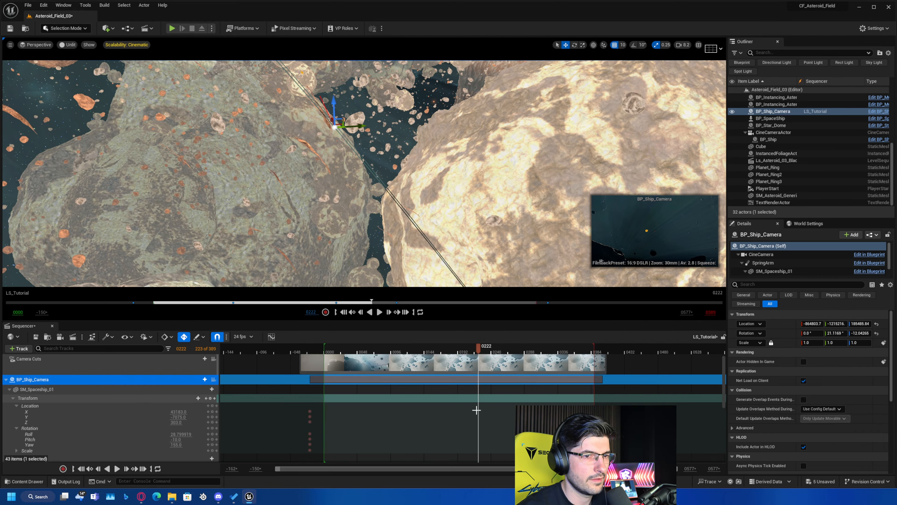
# Adjust BP_Ship_Camera's Location Y at frame 209 to key a path correction around the asteroids.
pyautogui.scroll(-3, 476, 410)
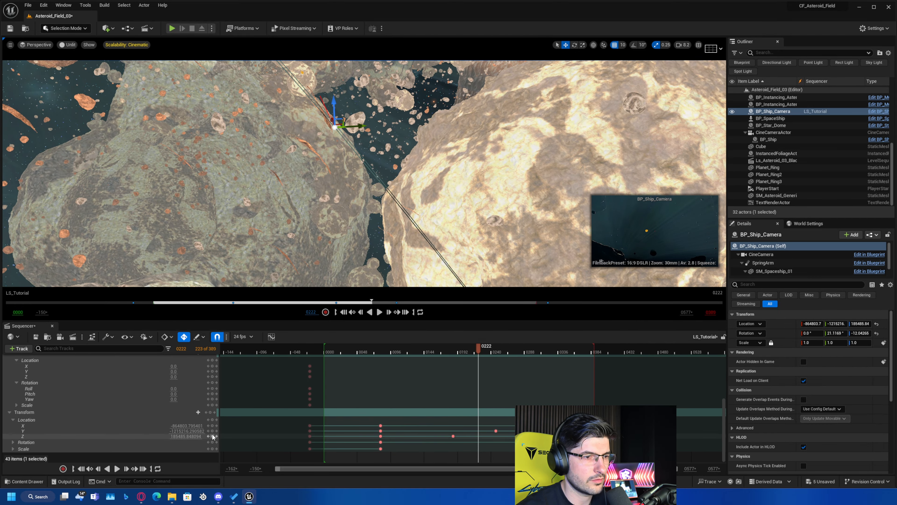
pyautogui.click(208, 436)
pyautogui.moveTo(353, 177); pyautogui.dragTo(375, 173, button='right')
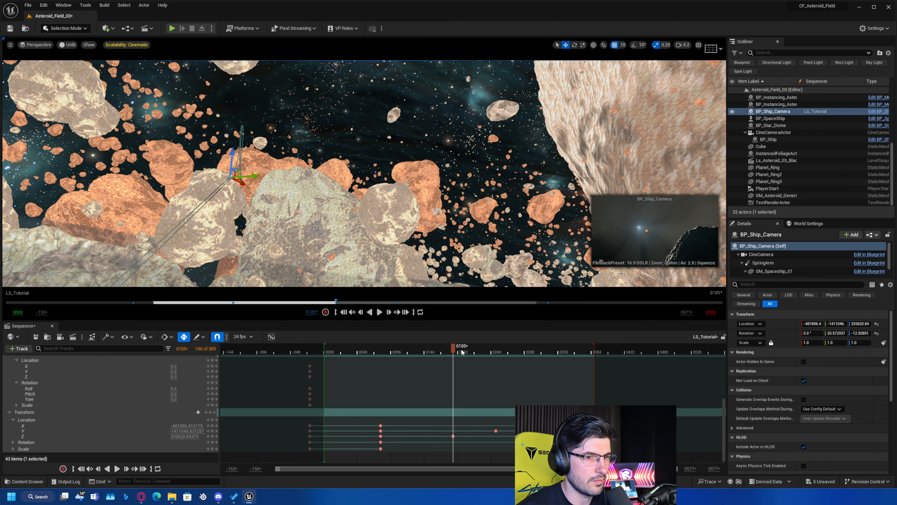
pyautogui.moveTo(455, 351); pyautogui.dragTo(470, 355)
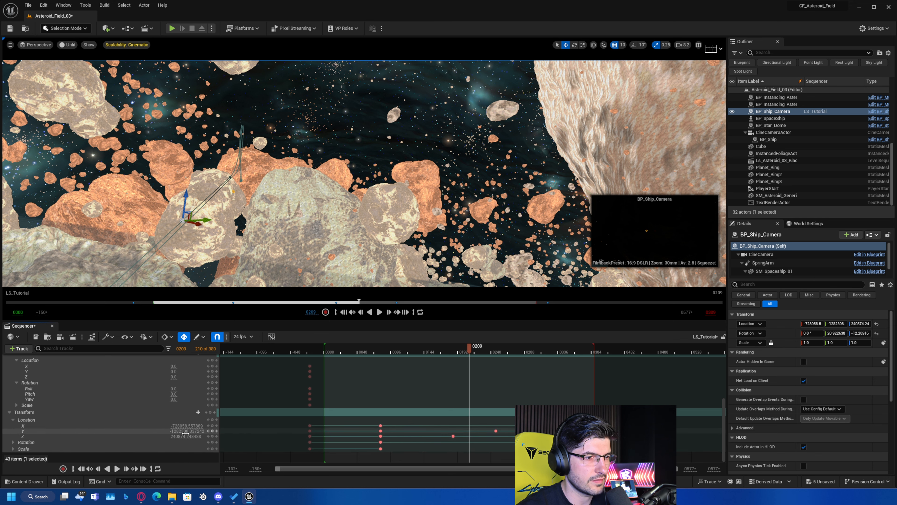
pyautogui.moveTo(184, 431); pyautogui.dragTo(156, 431)
pyautogui.moveTo(193, 211); pyautogui.dragTo(163, 220)
pyautogui.moveTo(163, 219); pyautogui.dragTo(64, 228, button='right')
# Return the playhead to frame 20 and lock the viewport to BP_Ship_Camera.
pyautogui.moveTo(469, 349); pyautogui.dragTo(338, 382)
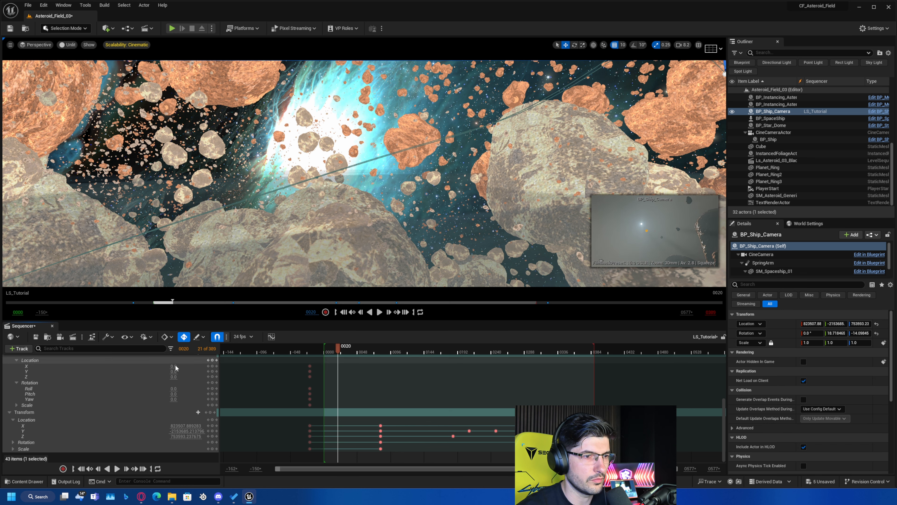
pyautogui.scroll(5, 175, 364)
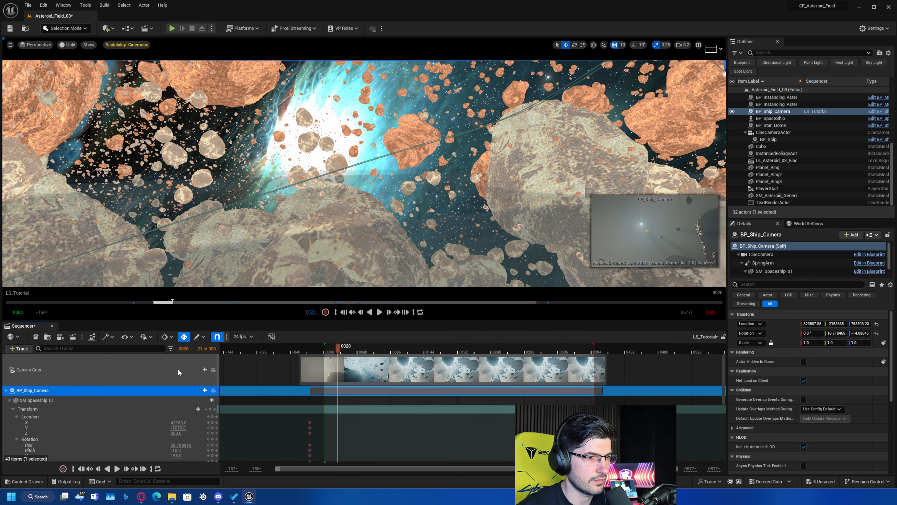
pyautogui.click(213, 389)
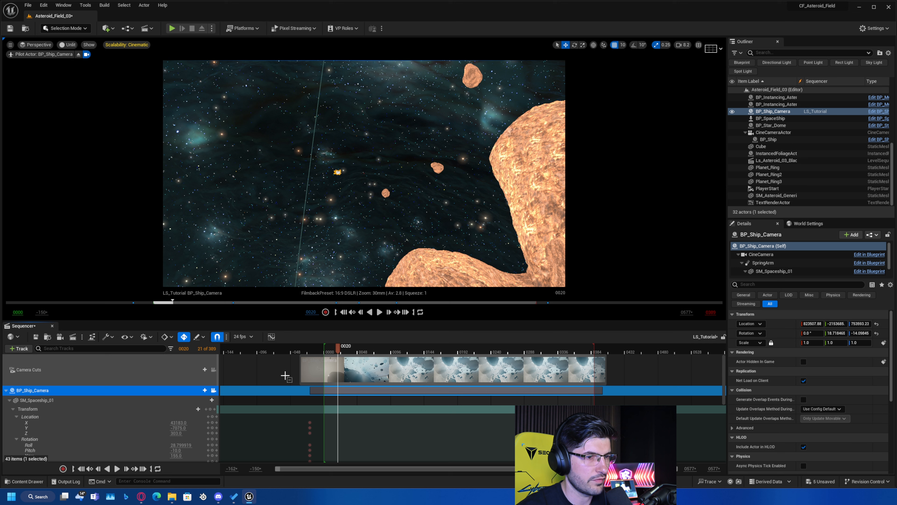
# In Lit view, key SM_Spaceship_01 at frame 60 with Location 745, -4683, -7770, Roll -20, Pitch about 7.2 and Yaw 170.
pyautogui.hotkey('alt', '4')
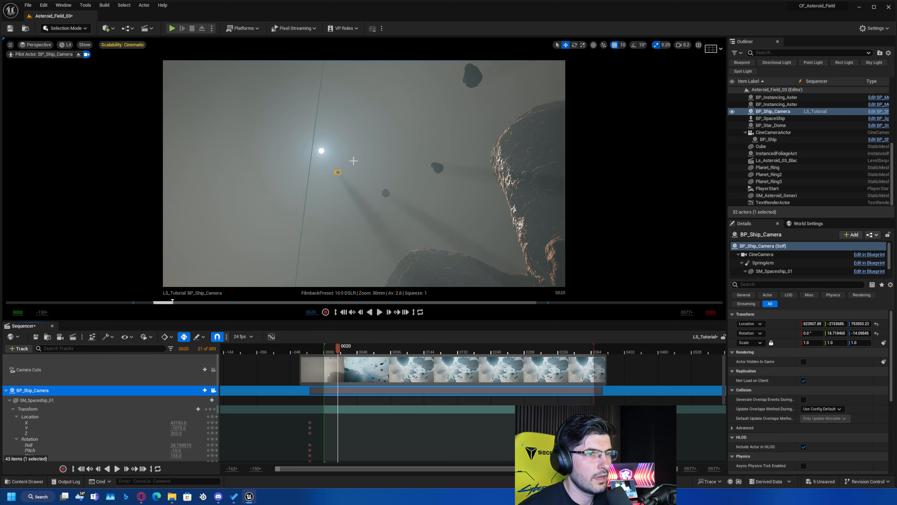
pyautogui.moveTo(338, 348); pyautogui.dragTo(366, 362)
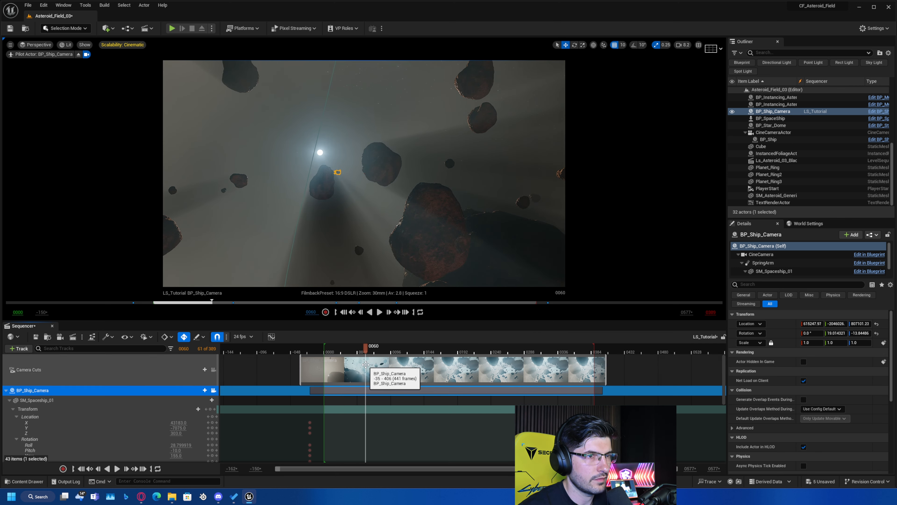
pyautogui.scroll(-2, 74, 406)
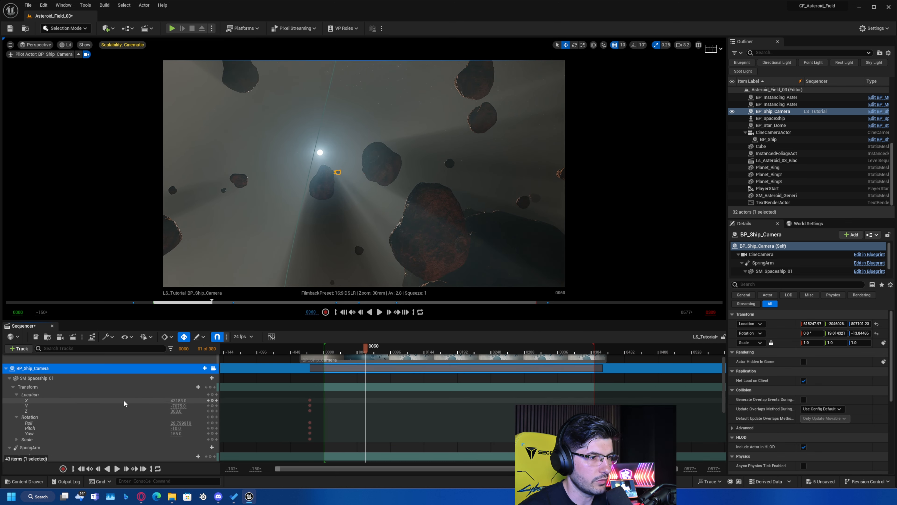
pyautogui.moveTo(183, 404); pyautogui.dragTo(176, 422)
pyautogui.write('-20')
pyautogui.press('Return')
pyautogui.click(176, 433)
pyautogui.write('170')
pyautogui.press('Return')
pyautogui.click(177, 439)
# Play the sequence up to frame 105 and key SM_Spaceship_01's Pitch at -10 and Roll at 0 there.
pyautogui.click(315, 346)
pyautogui.press('space')
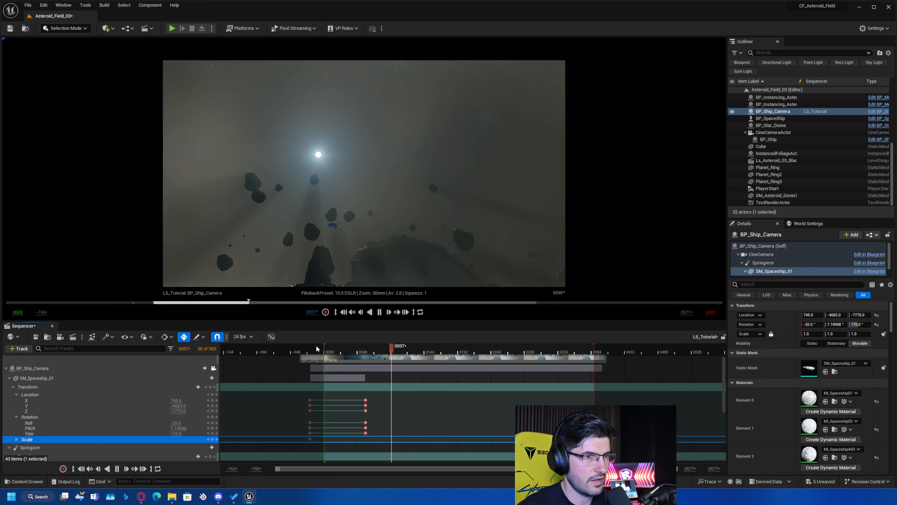
pyautogui.press('space')
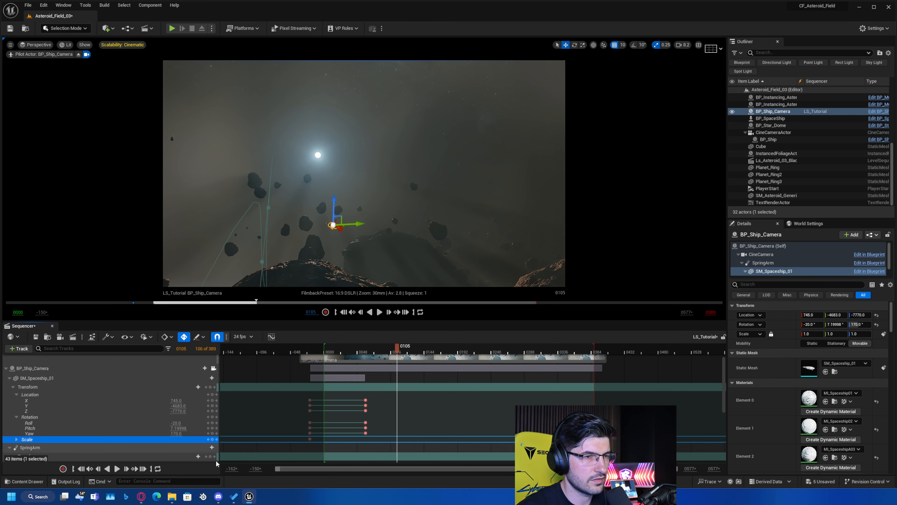
pyautogui.click(179, 428)
pyautogui.write('0')
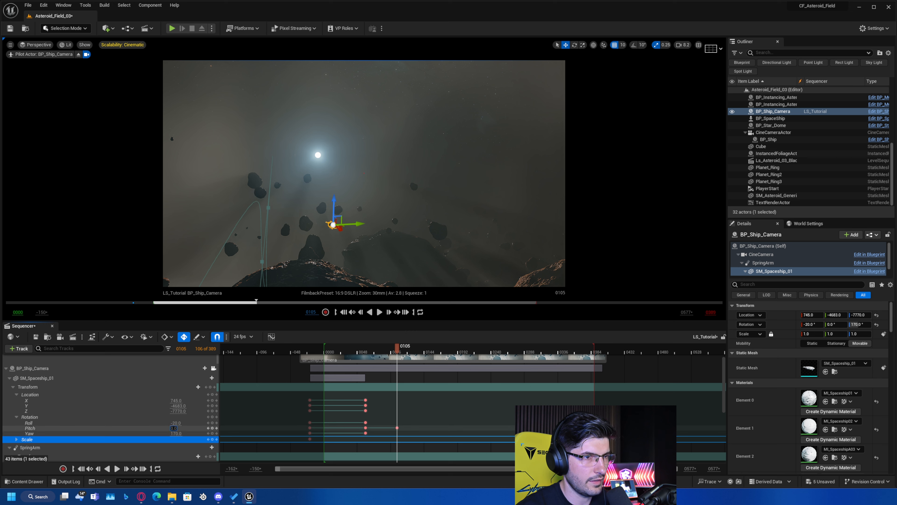
pyautogui.press('Return')
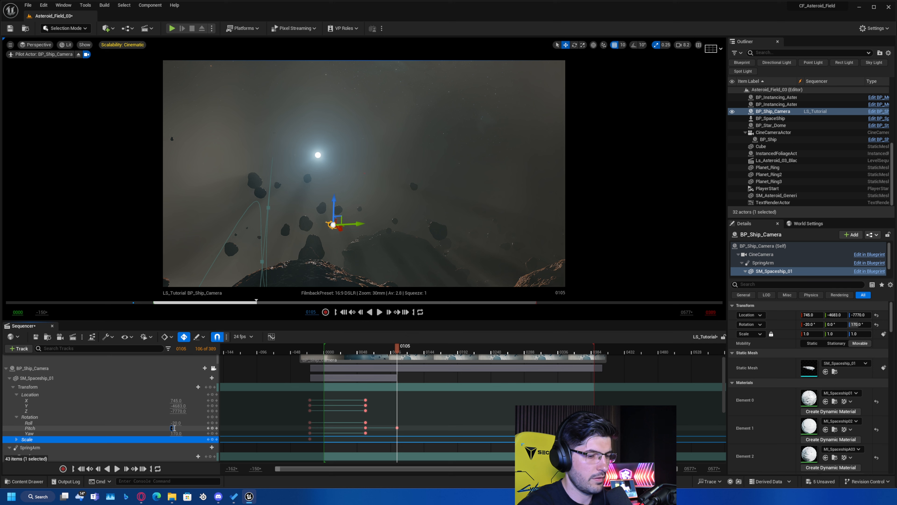
pyautogui.click(182, 424)
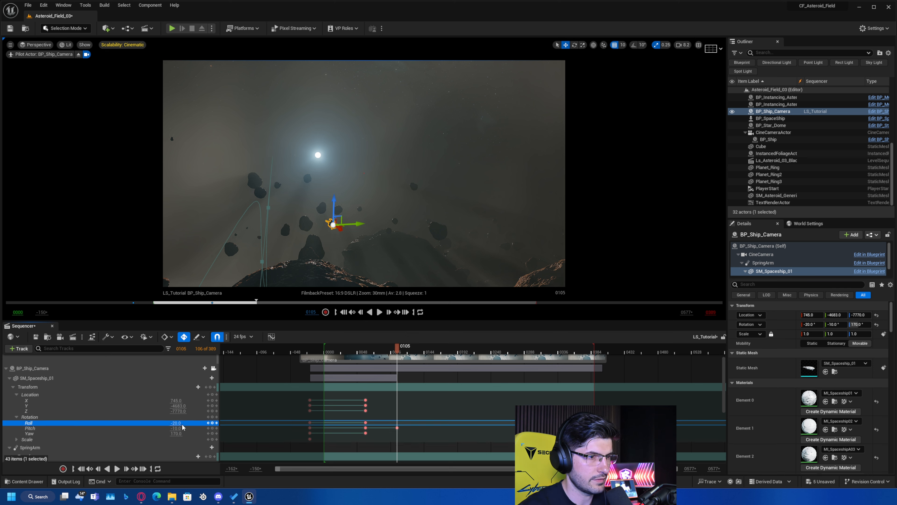
pyautogui.write('0')
pyautogui.press('Return')
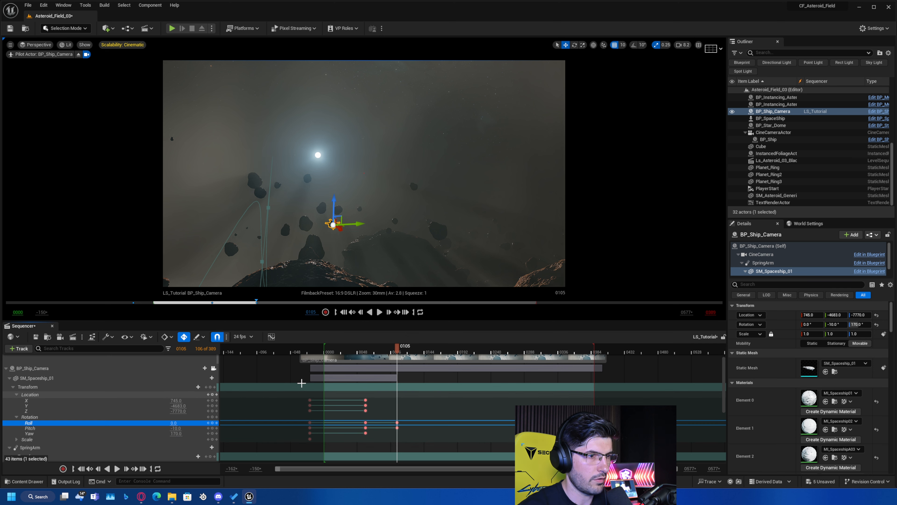
# Play back the flight up to frame 189, return to frame 167 and key SM_Spaceship_01's whole transform.
pyautogui.click(354, 351)
pyautogui.press('space')
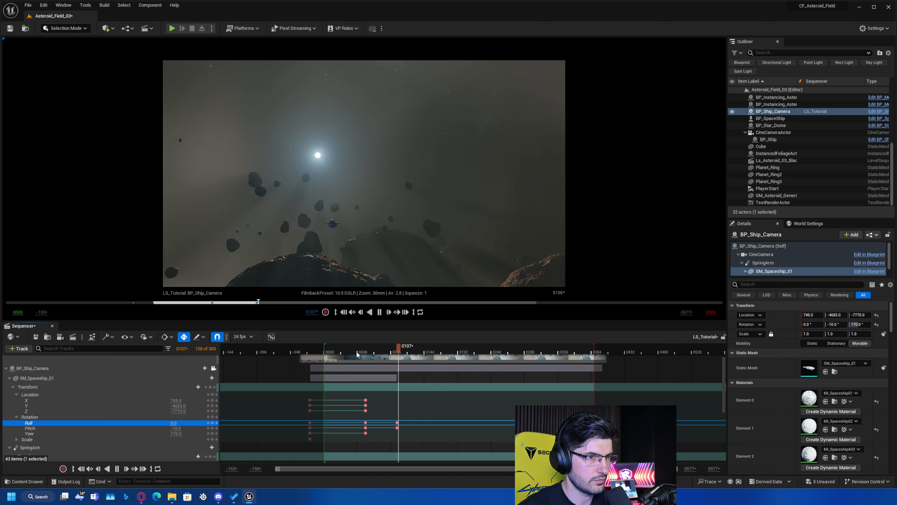
pyautogui.press('space')
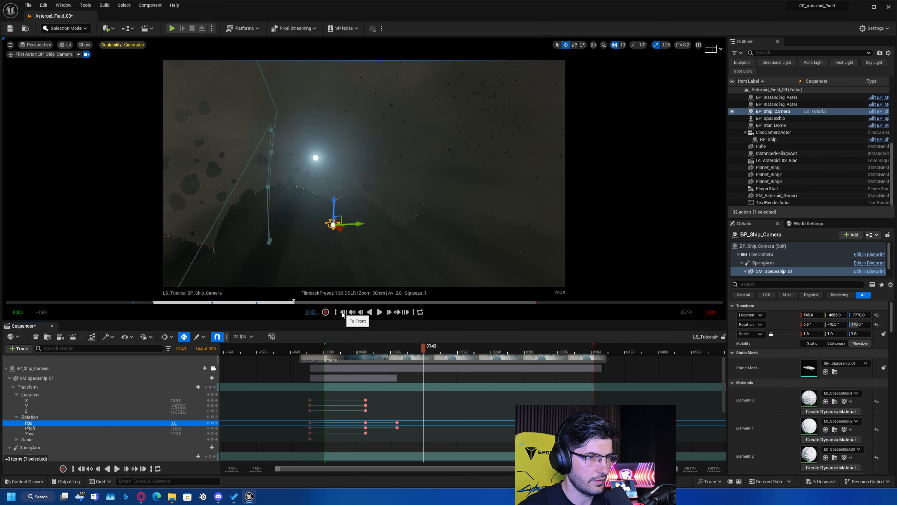
pyautogui.press('space')
pyautogui.press('space')
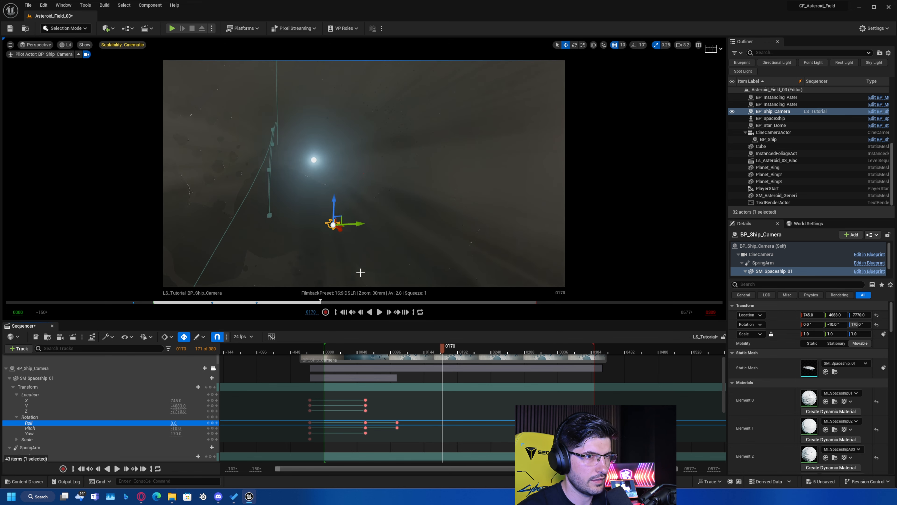
pyautogui.press('space')
pyautogui.press('space')
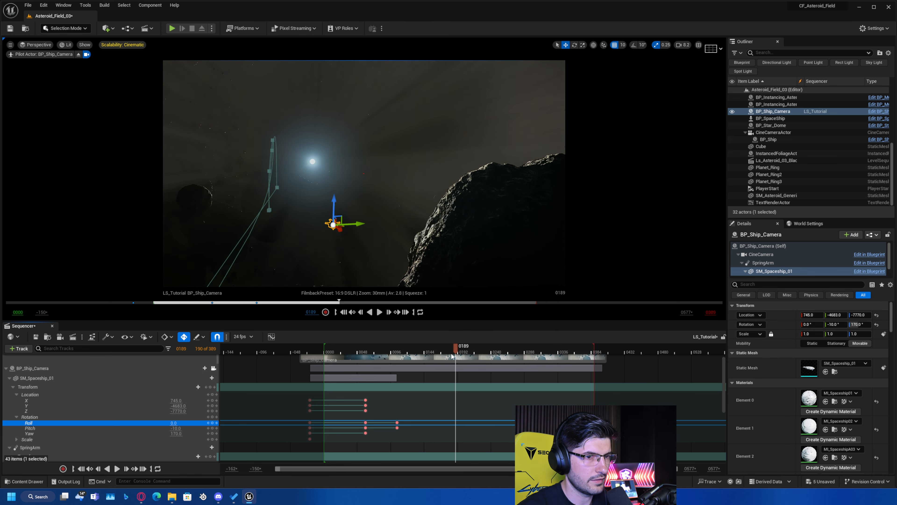
pyautogui.moveTo(456, 353); pyautogui.dragTo(439, 353)
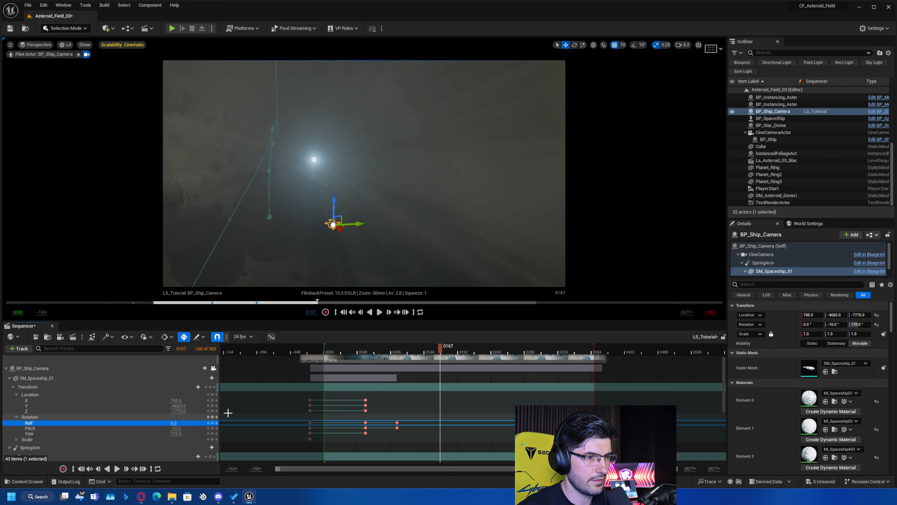
pyautogui.click(211, 386)
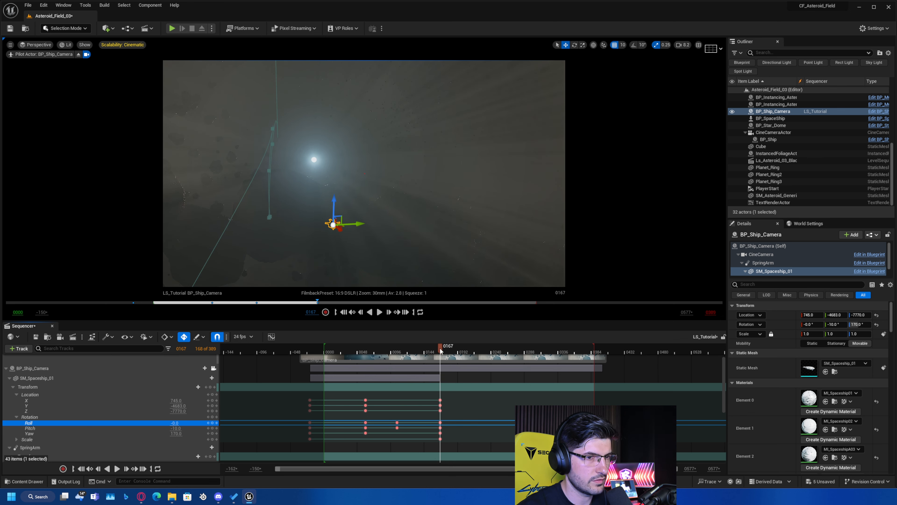
# Move to frame 200 and key SM_Spaceship_01's Yaw at 150.
pyautogui.moveTo(441, 350); pyautogui.dragTo(463, 358)
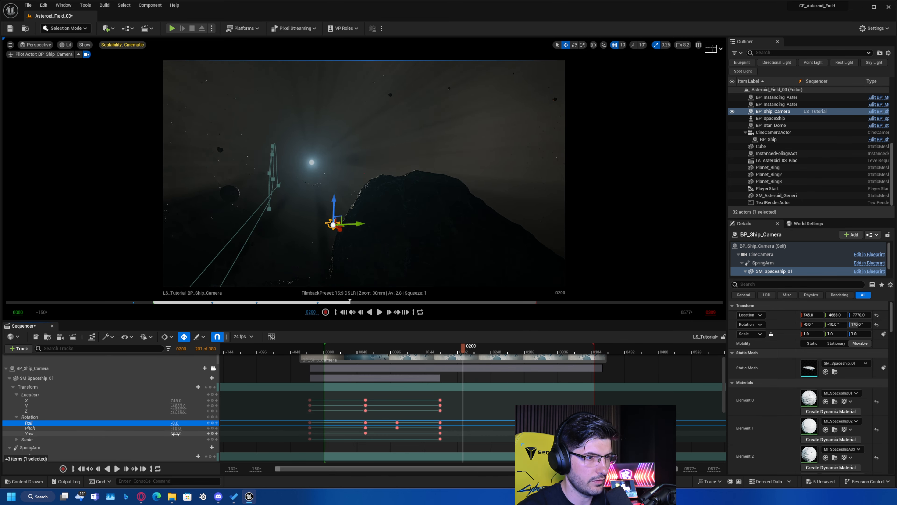
pyautogui.moveTo(175, 434); pyautogui.dragTo(165, 433)
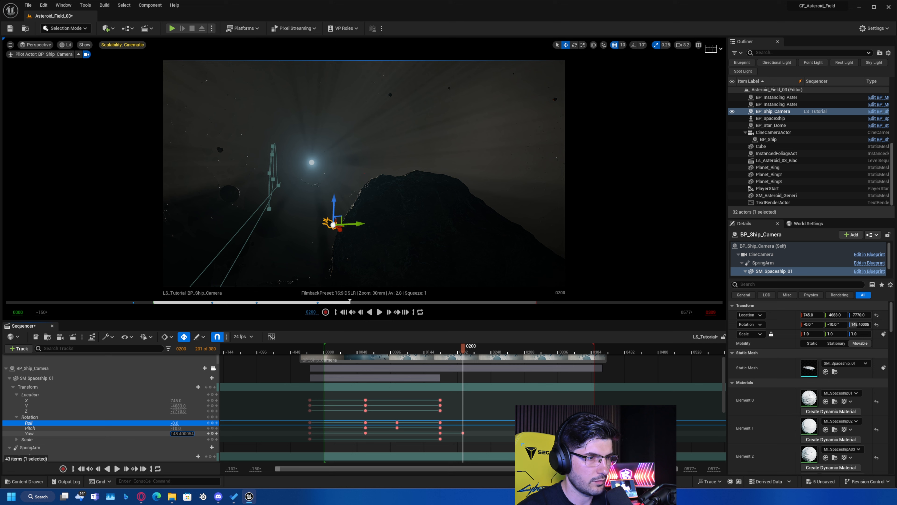
pyautogui.hotkey('ctrl', 'z')
pyautogui.click(177, 433)
pyautogui.write('150')
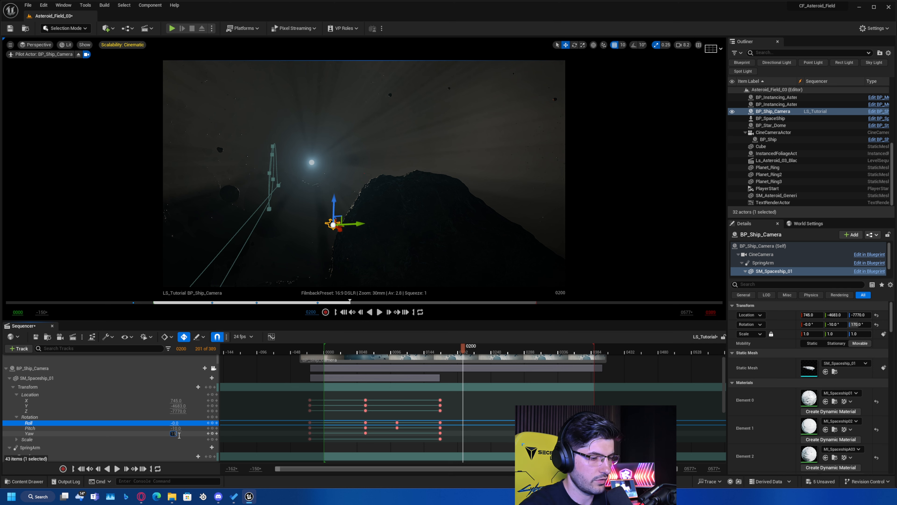
pyautogui.press('Return')
# Key SM_Spaceship_01's Pitch at 30 and Roll at -20 on frame 200.
pyautogui.click(176, 428)
pyautogui.write('0')
pyautogui.press('Return')
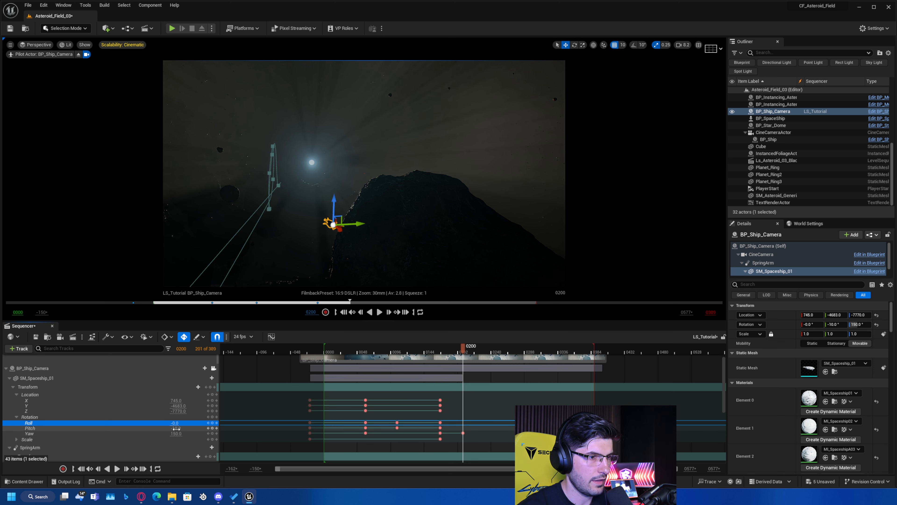
pyautogui.write('30')
pyautogui.press('Return')
pyautogui.moveTo(179, 424); pyautogui.dragTo(202, 423)
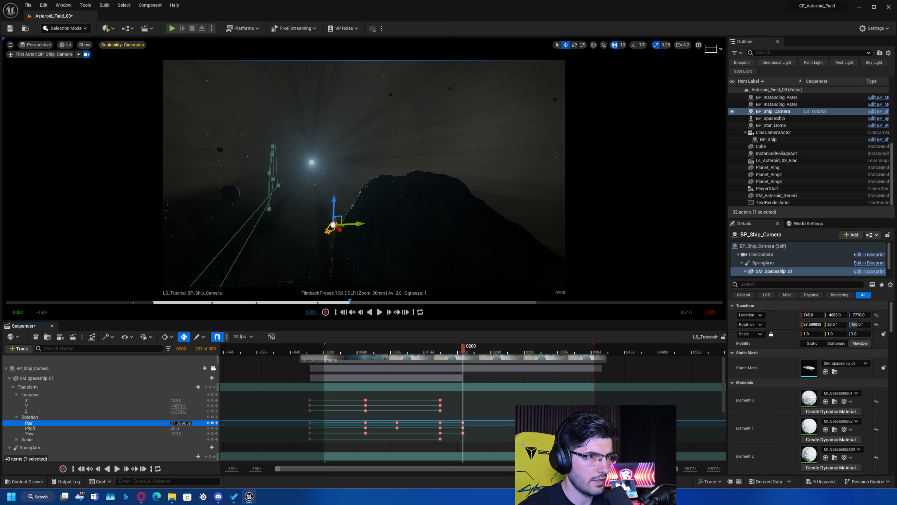
pyautogui.write('0')
pyautogui.press('Return')
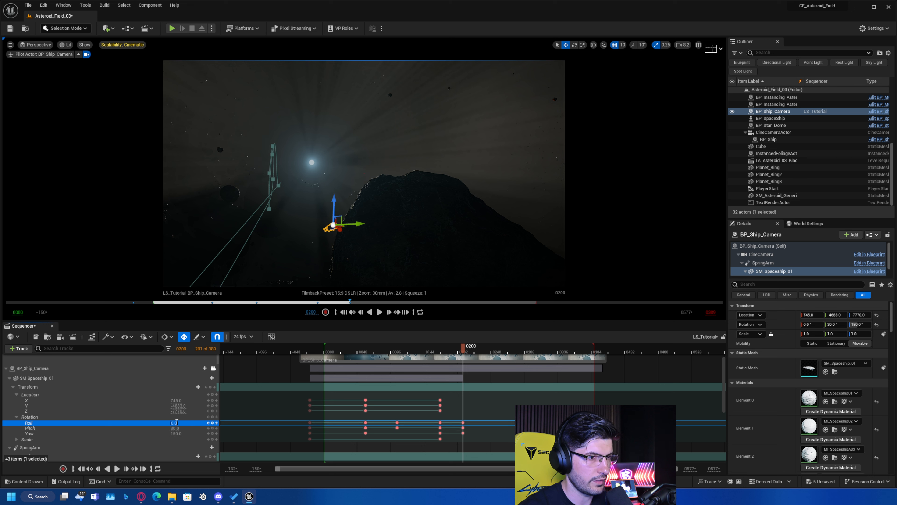
pyautogui.write('-20')
pyautogui.press('Return')
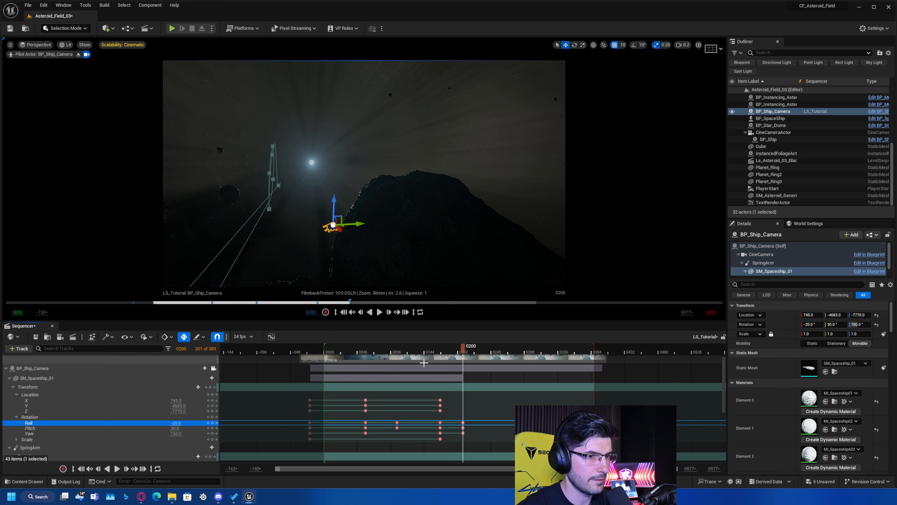
# Play back the turn, return to SM_Spaceship_01's key at frame 200 and set its Pitch to 5.
pyautogui.click(423, 350)
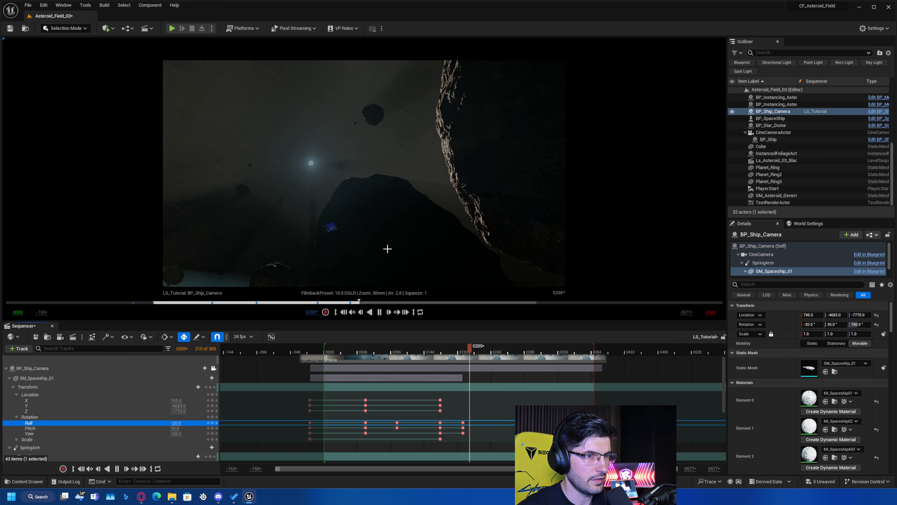
pyautogui.click(481, 353)
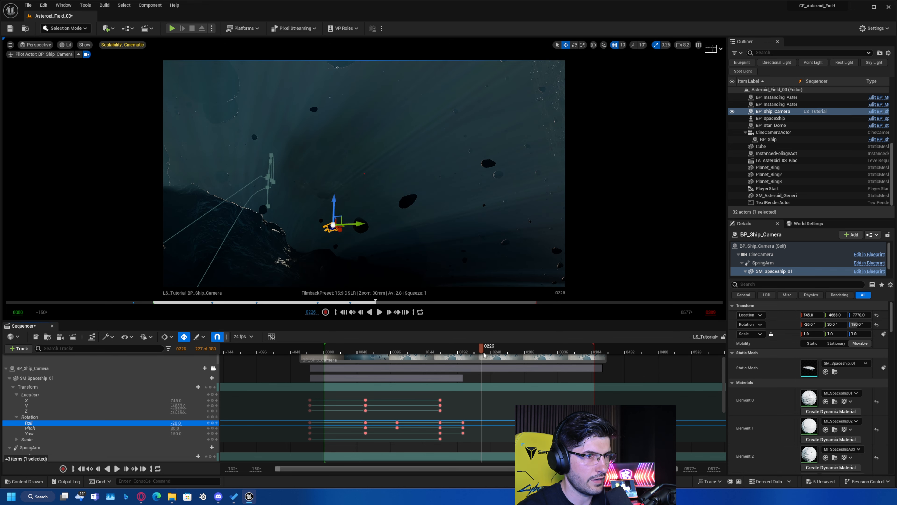
pyautogui.moveTo(478, 352); pyautogui.dragTo(470, 357)
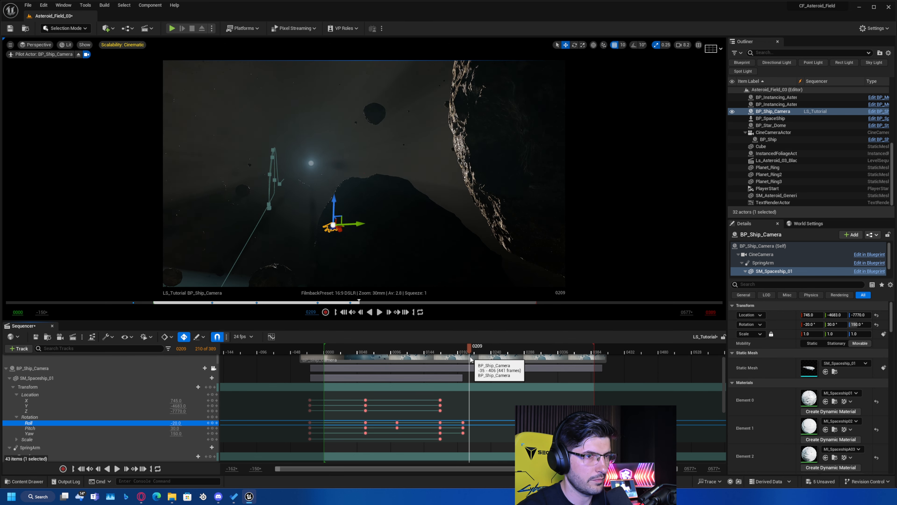
pyautogui.click(207, 428)
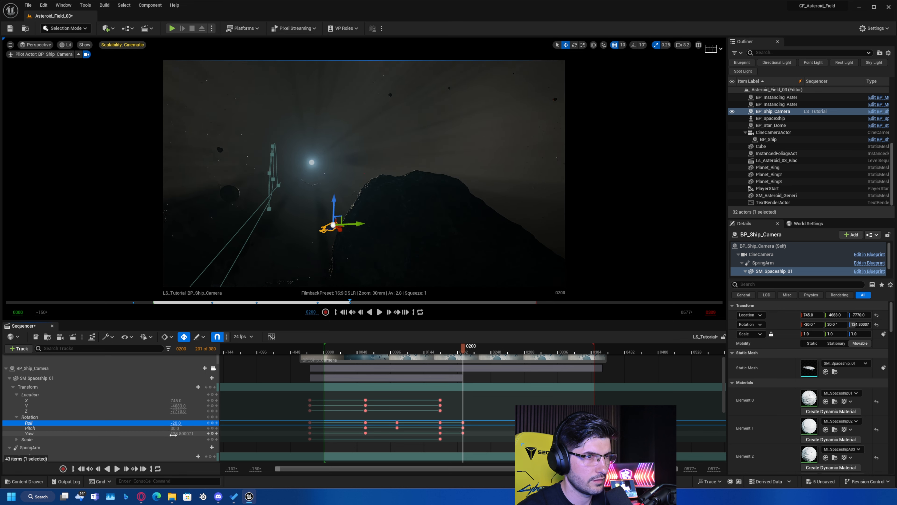
pyautogui.moveTo(173, 429); pyautogui.dragTo(160, 429)
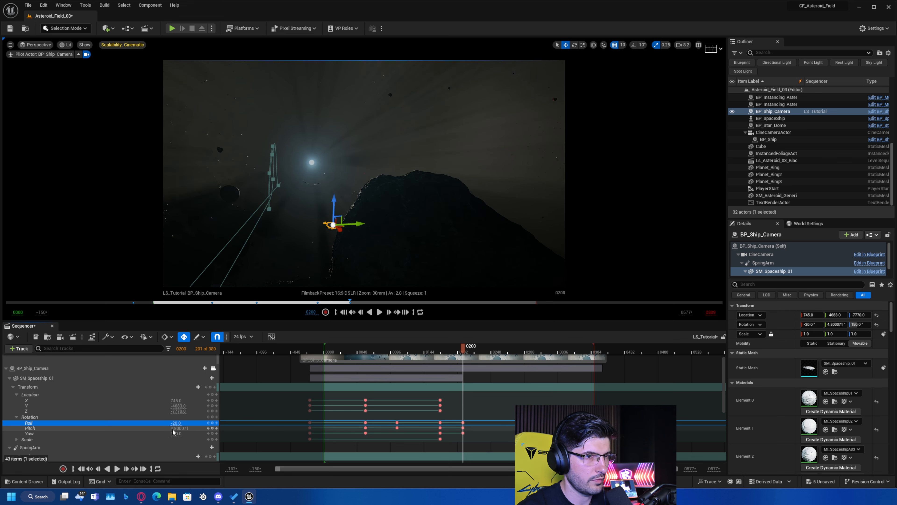
pyautogui.click(175, 430)
pyautogui.write('5')
pyautogui.press('Return')
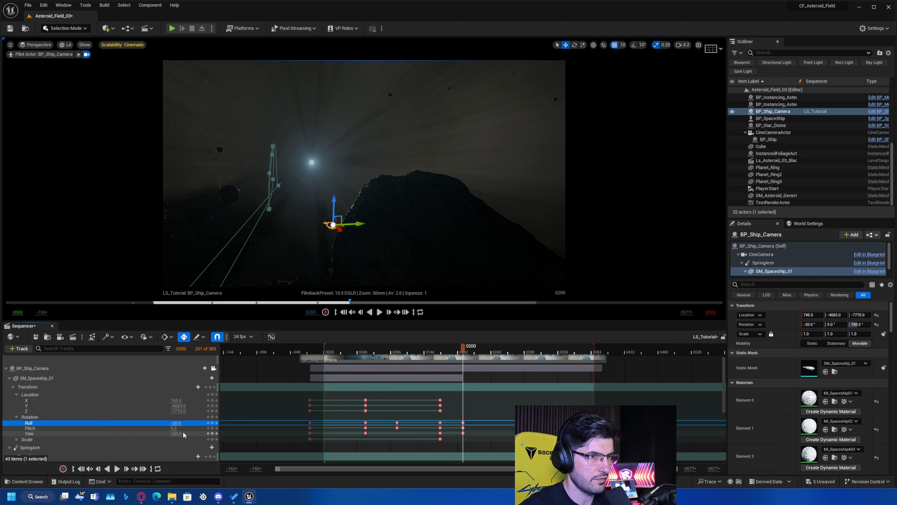
# Play on to frame 244 and key SM_Spaceship_01's Roll at about 75.6 and Yaw at 160.
pyautogui.click(427, 349)
pyautogui.press('space')
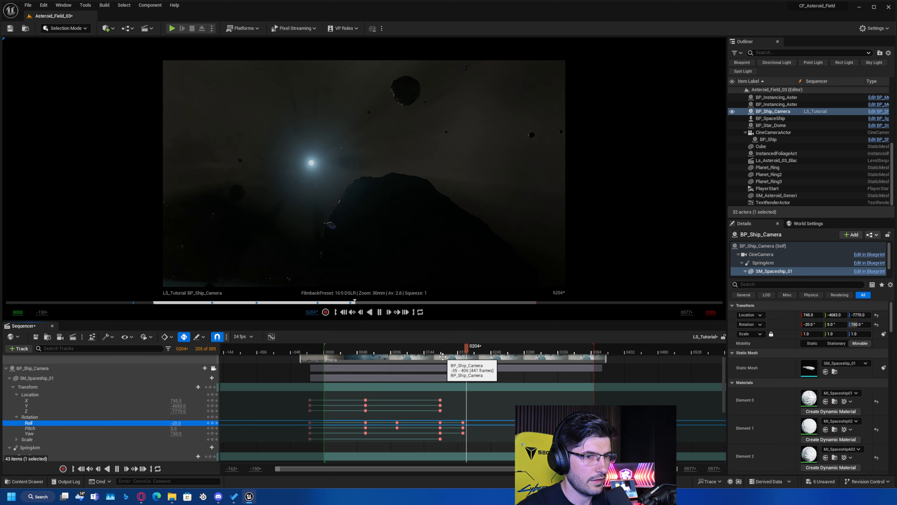
pyautogui.press('space')
pyautogui.moveTo(179, 423)
pyautogui.mouseDown()
pyautogui.moveTo(214, 423)
pyautogui.moveTo(172, 432)
pyautogui.mouseUp()
pyautogui.click(176, 433)
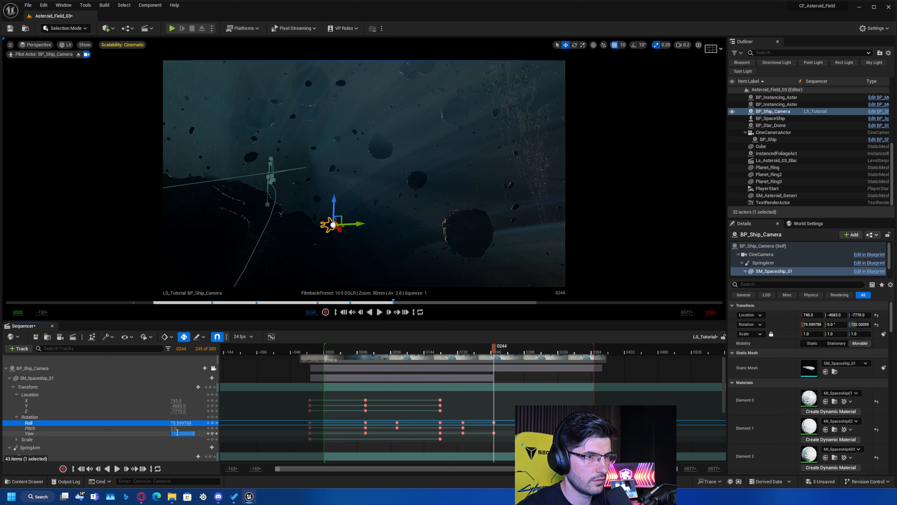
pyautogui.write('160')
pyautogui.press('Return')
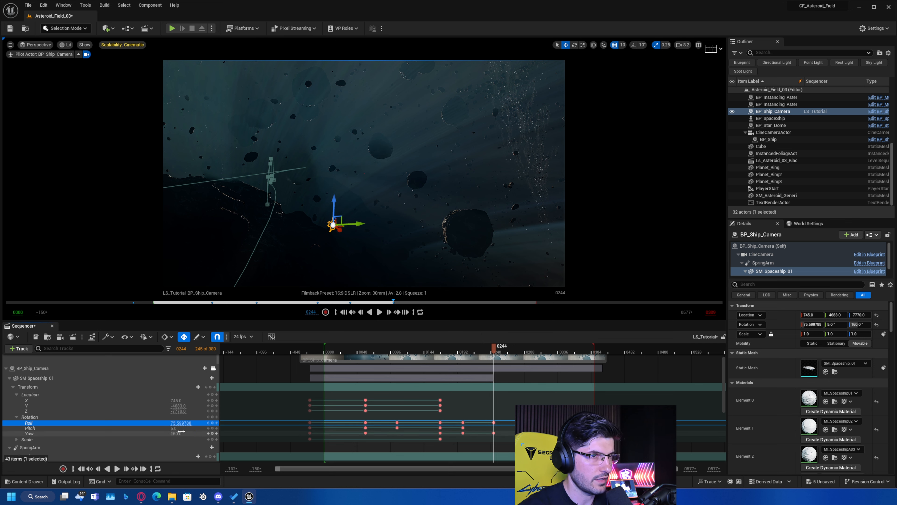
# Play back the sequence from about frame 167 to frame 260 to check the ship's banking between the asteroids.
pyautogui.click(439, 353)
pyautogui.press('space')
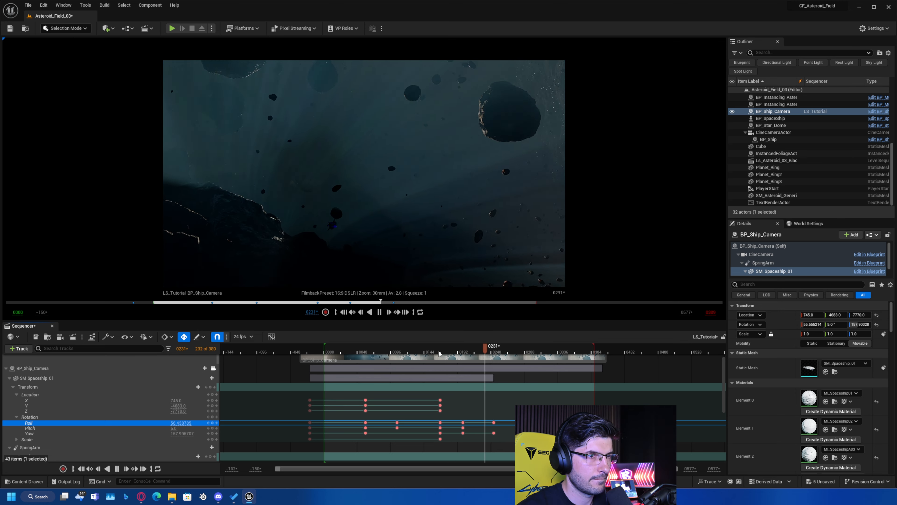
pyautogui.press('space')
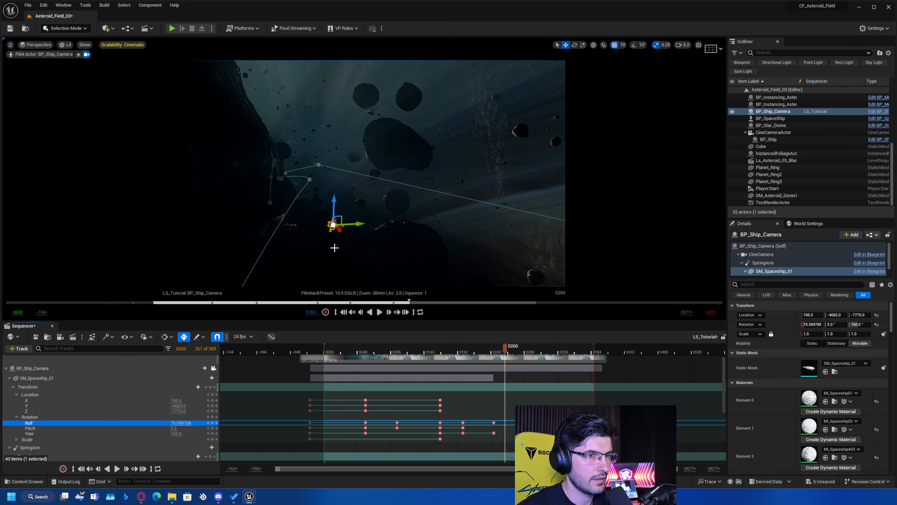
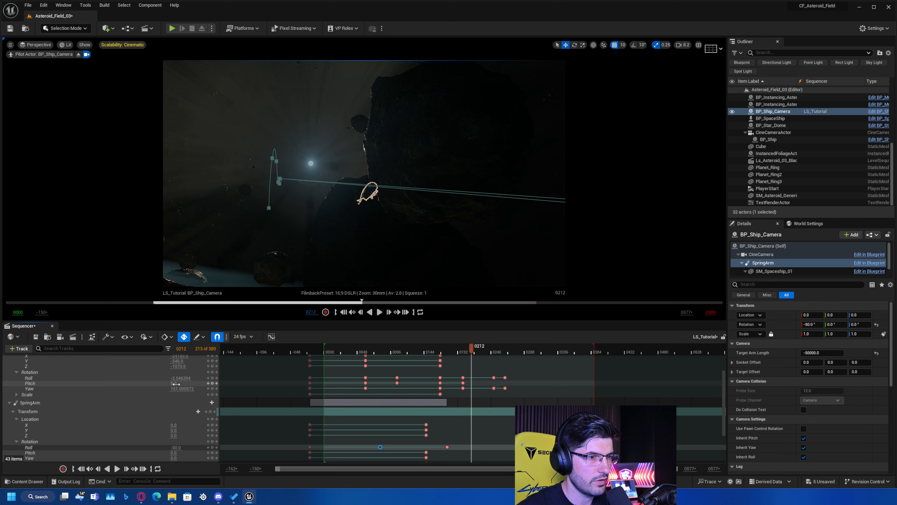
# Key SM_Spaceship_01's Pitch at -10 on frame 212, and change it to -20.
pyautogui.click(176, 384)
pyautogui.write('-10')
pyautogui.press('Return')
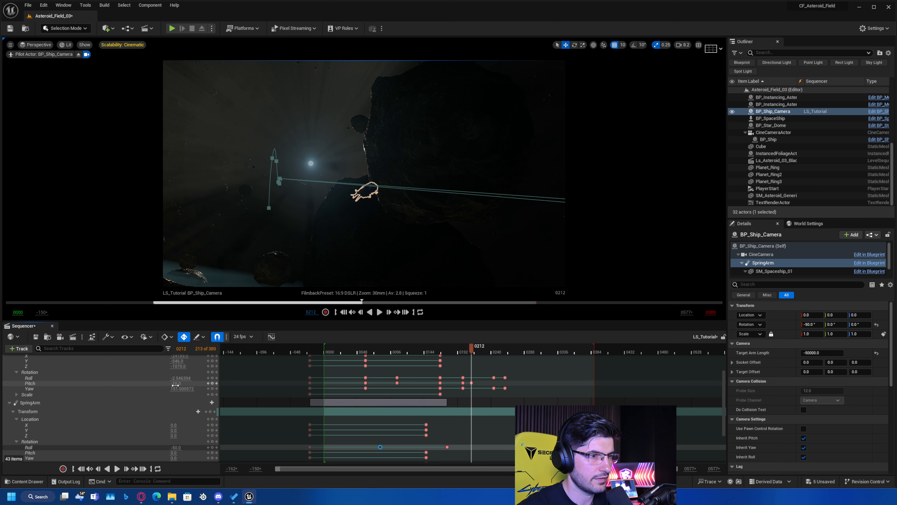
pyautogui.click(176, 385)
pyautogui.write('-20')
pyautogui.press('Return')
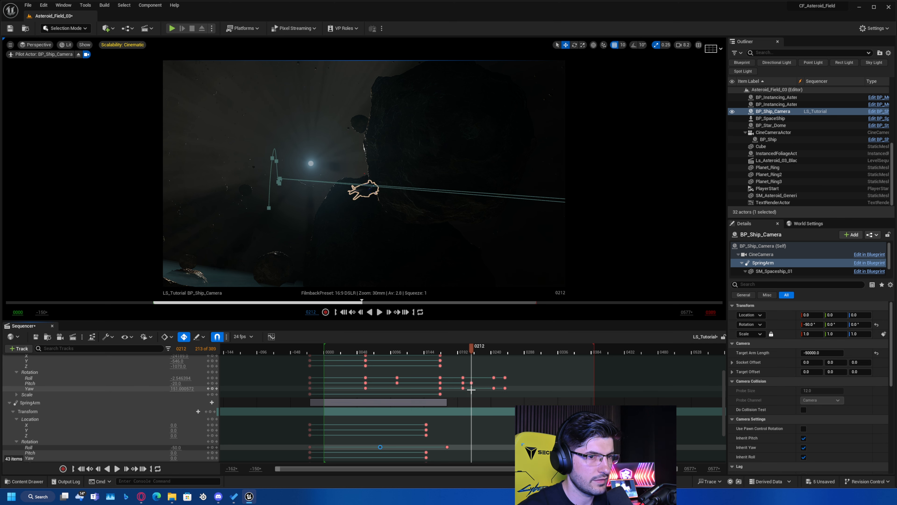
# Try different SM_Spaceship_01 rotations, changing Roll on frame 196 and Yaw on frame 180, and undo each change.
pyautogui.keyDown('ctrl'); pyautogui.scroll(6, 471, 367); pyautogui.keyUp('ctrl')
pyautogui.moveTo(471, 348); pyautogui.dragTo(429, 366)
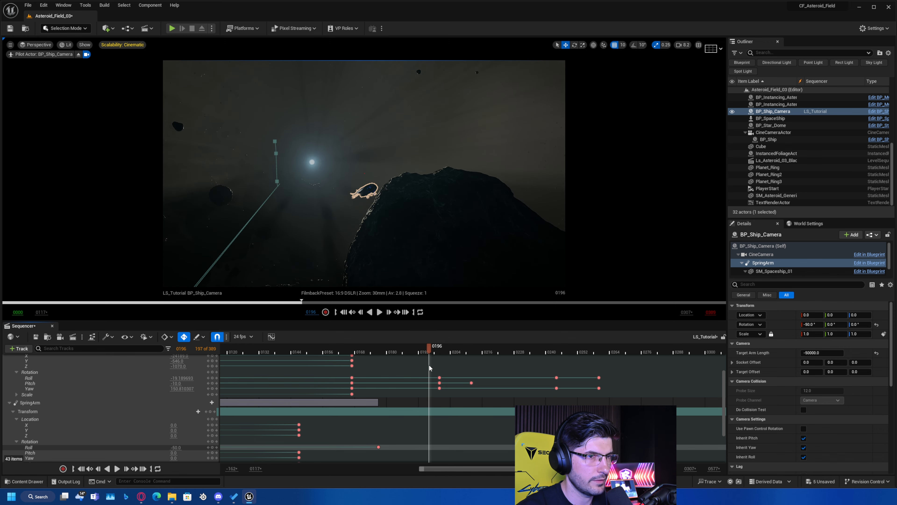
pyautogui.moveTo(178, 378); pyautogui.dragTo(197, 378)
pyautogui.hotkey('ctrl', 'z')
pyautogui.moveTo(428, 348); pyautogui.dragTo(387, 349)
pyautogui.moveTo(182, 388); pyautogui.dragTo(198, 388)
pyautogui.hotkey('ctrl', 'z')
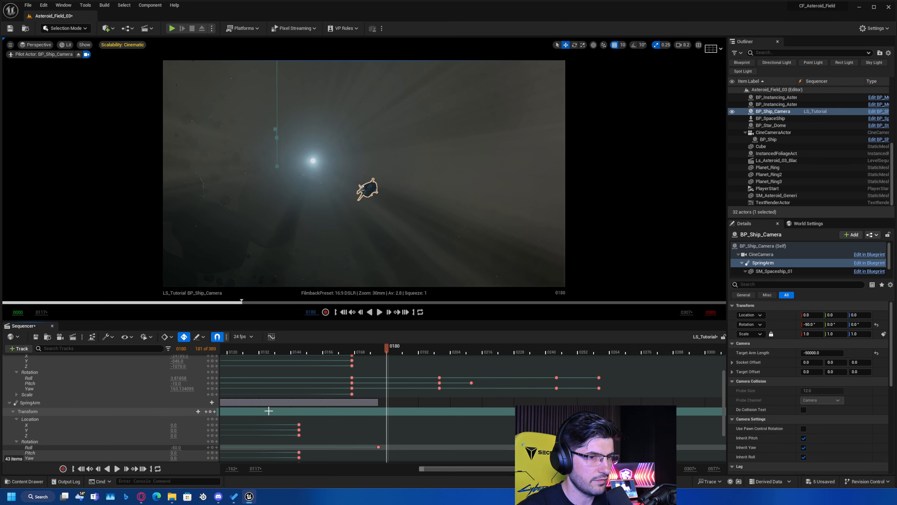
# Set the Yaw of SM_Spaceship_01's key at frame 200 to 170 and play back the turn.
pyautogui.click(208, 388)
pyautogui.click(216, 388)
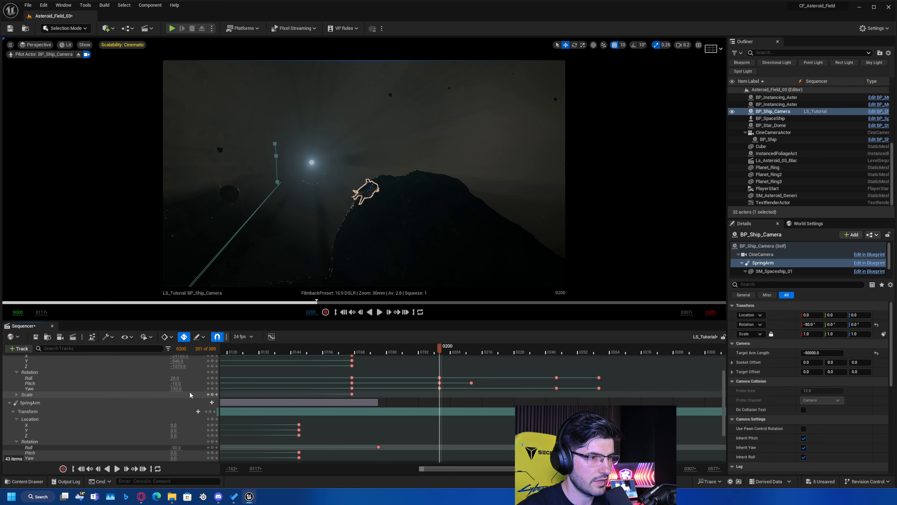
pyautogui.click(178, 388)
pyautogui.write('170')
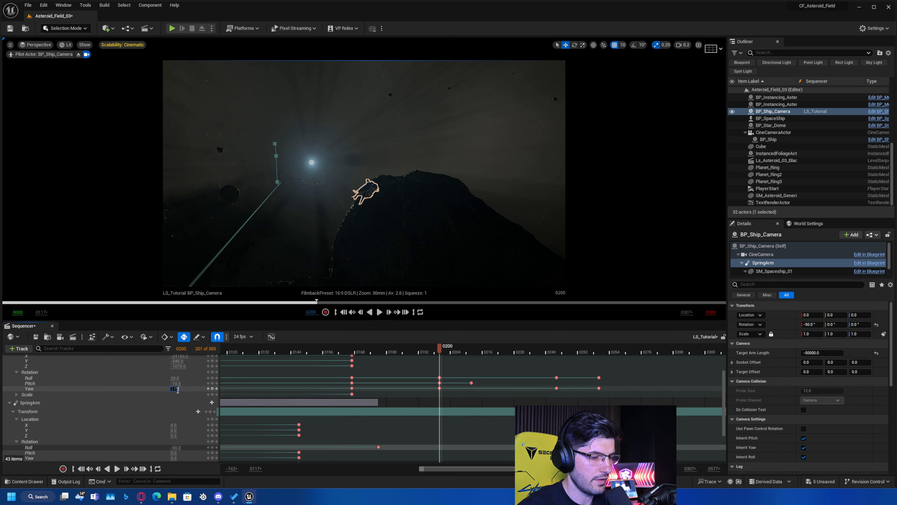
pyautogui.press('Return')
pyautogui.click(339, 352)
pyautogui.press('space')
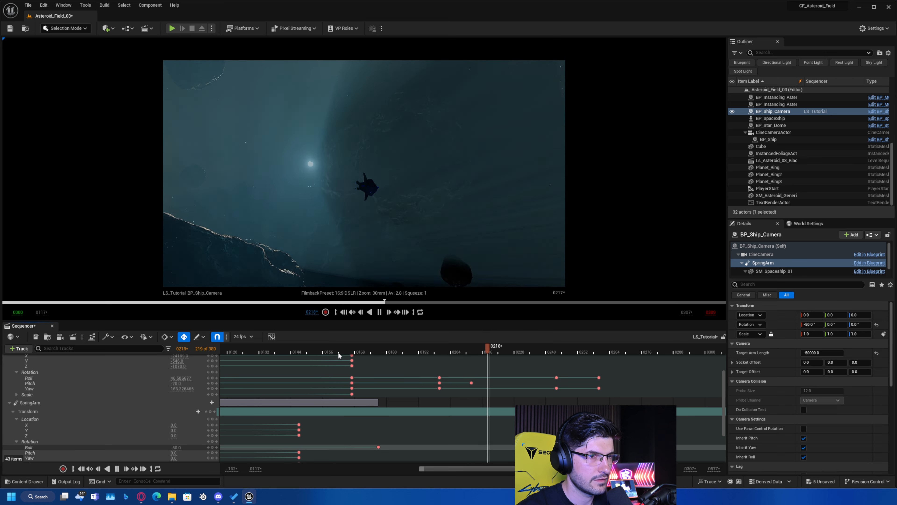
pyautogui.press('space')
# Delete SM_Spaceship_01's Pitch key at frame 212 and play the sequence on to frame 272.
pyautogui.moveTo(524, 350); pyautogui.dragTo(512, 393)
pyautogui.press('Delete')
pyautogui.press('space')
pyautogui.press('space')
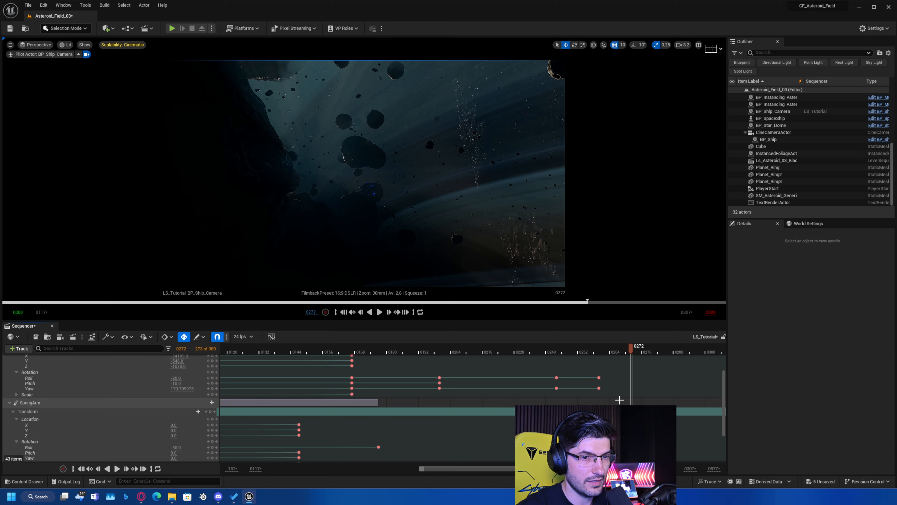
# Move SM_Spaceship_01's Roll key from frame 260 to about frame 290 and play back the end of the flight.
pyautogui.moveTo(598, 377); pyautogui.dragTo(685, 401)
pyautogui.click(553, 351)
pyautogui.press('space')
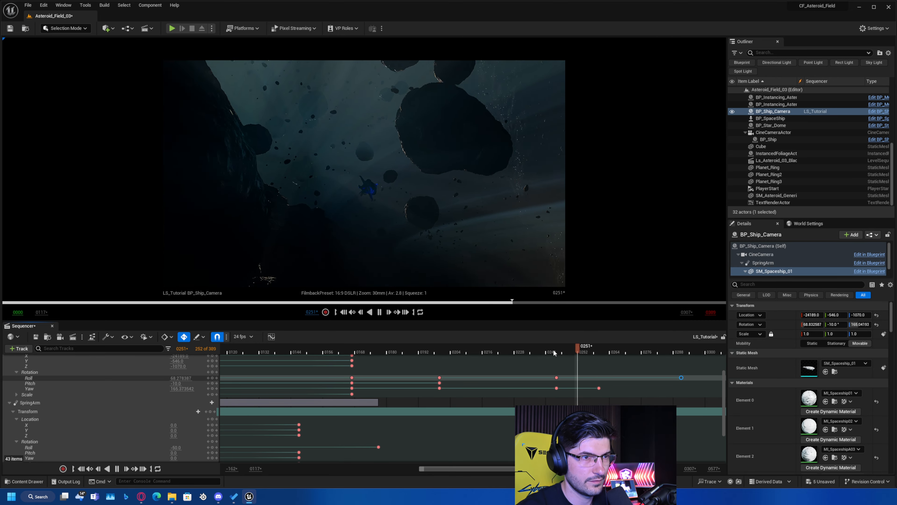
pyautogui.keyDown('ctrl'); pyautogui.scroll(-3, 551, 411); pyautogui.keyUp('ctrl')
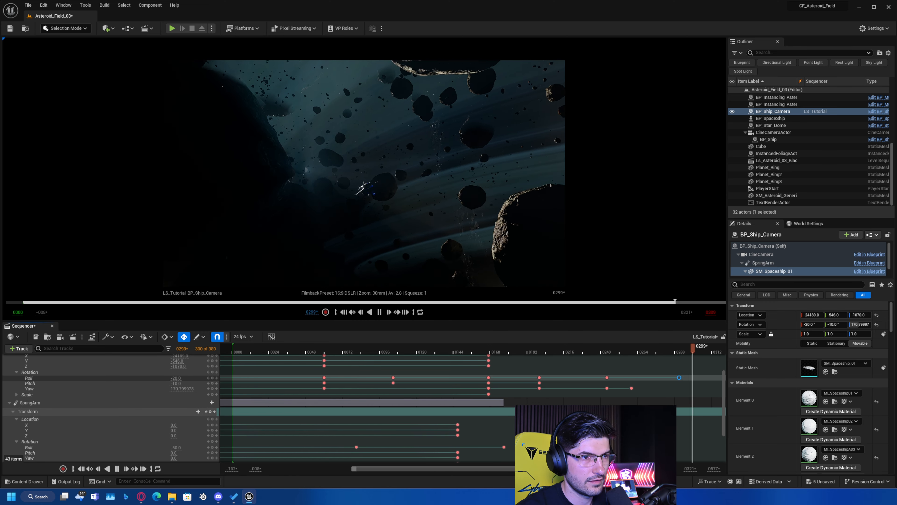
pyautogui.moveTo(500, 432); pyautogui.dragTo(268, 423, button='right')
pyautogui.keyDown('ctrl'); pyautogui.scroll(-1, 386, 423); pyautogui.keyUp('ctrl')
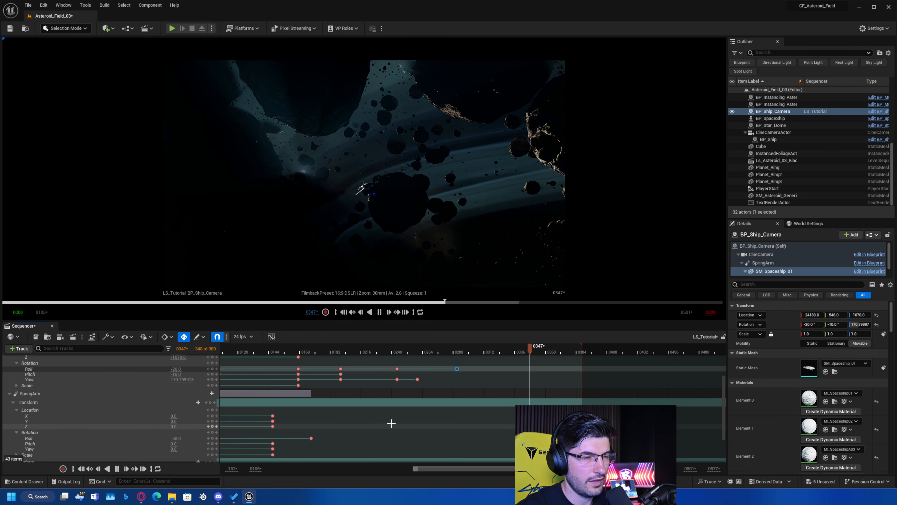
pyautogui.press('space')
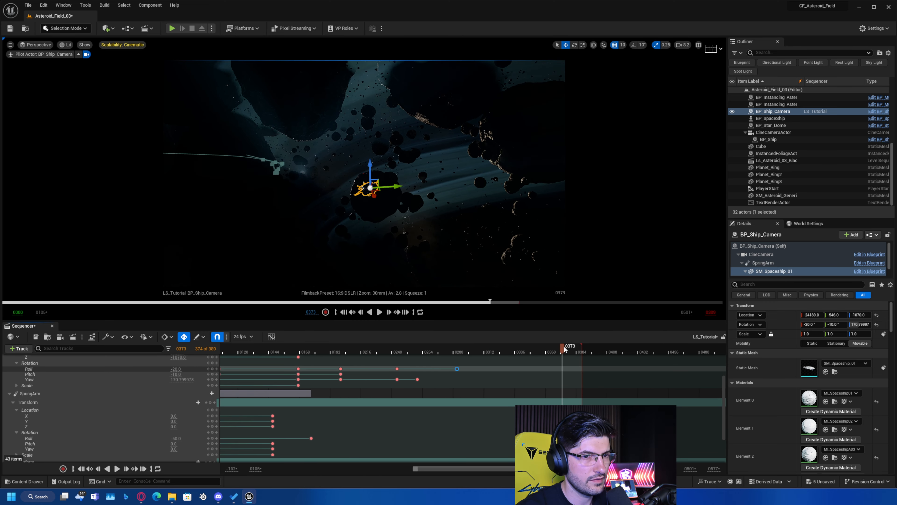
# Key the SpringArm's Location at about X -18477 and Y 8087 on frame 392, and play back the sequence.
pyautogui.moveTo(563, 346); pyautogui.dragTo(586, 353)
pyautogui.scroll(-2, 183, 406)
pyautogui.moveTo(174, 382); pyautogui.dragTo(198, 381)
pyautogui.moveTo(174, 387); pyautogui.dragTo(198, 387)
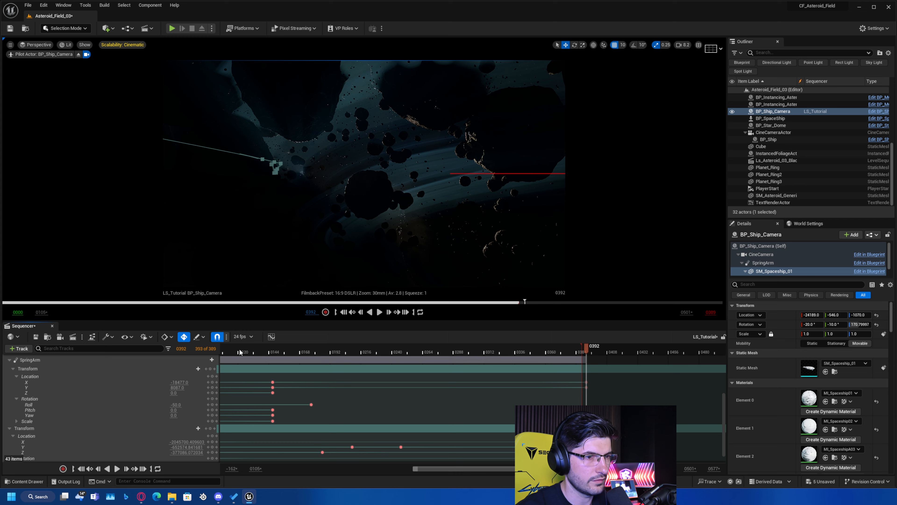
pyautogui.press('space')
pyautogui.click(263, 352)
pyautogui.press('space')
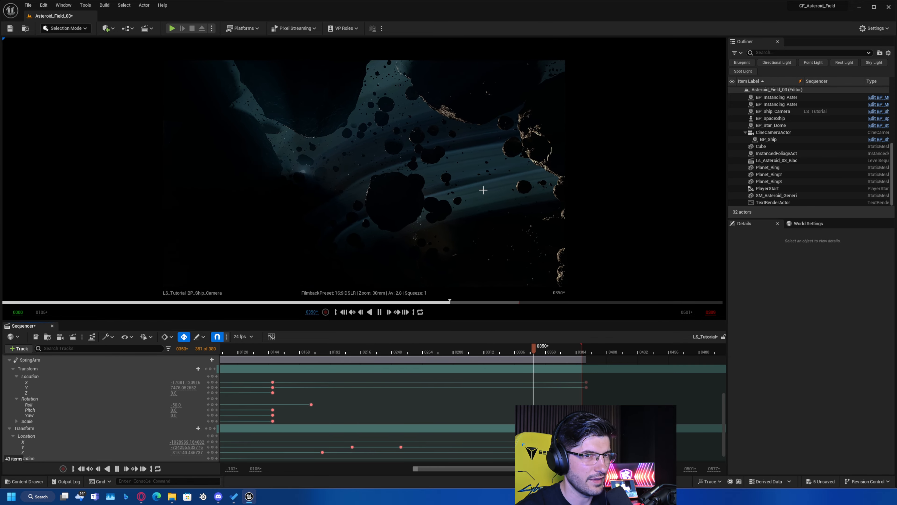
pyautogui.press('space')
# Set the SpringArm's Location keys at about frame 147 and frame 392 to Linear interpolation and play back the result.
pyautogui.keyDown('ctrl'); pyautogui.scroll(-3, 553, 386); pyautogui.keyUp('ctrl')
pyautogui.moveTo(583, 379); pyautogui.dragTo(383, 395)
pyautogui.rightClick(390, 383)
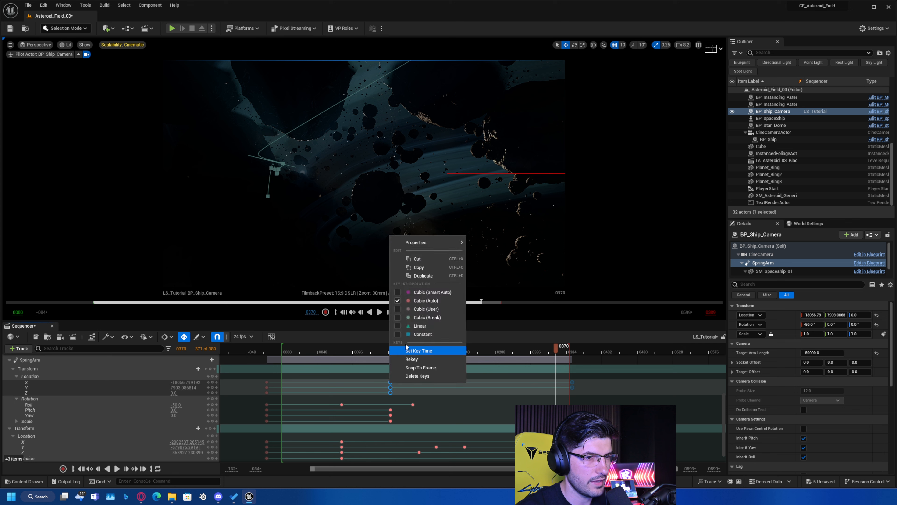
pyautogui.click(420, 326)
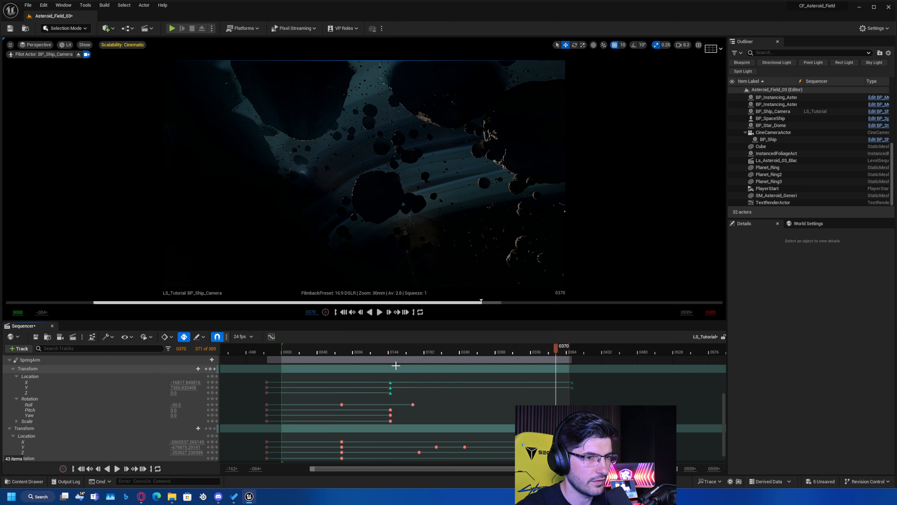
pyautogui.click(380, 351)
pyautogui.press('space')
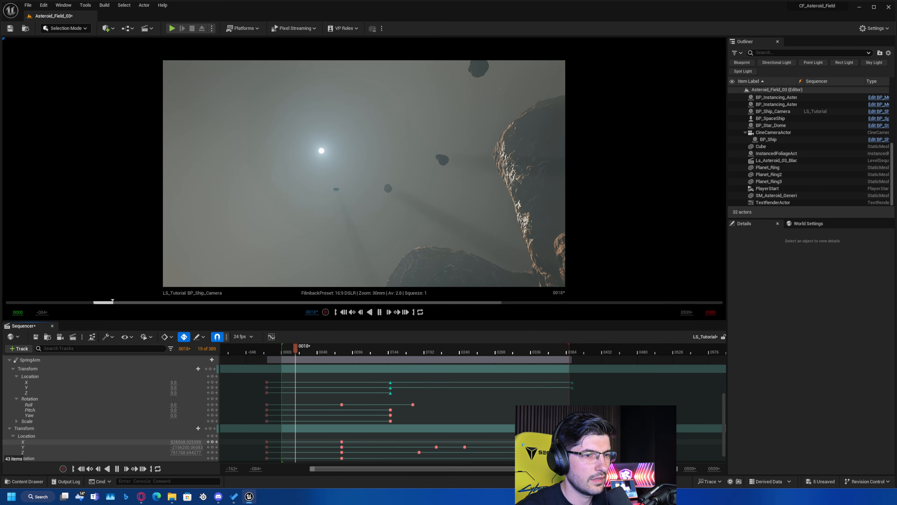
# Try Linear interpolation on all of BP_Ship_Camera's Transform keys and scrub around frame 49 to check the motion.
pyautogui.keyDown('ctrl'); pyautogui.scroll(-1, 549, 424); pyautogui.keyUp('ctrl')
pyautogui.moveTo(550, 429); pyautogui.dragTo(533, 413, button='right')
pyautogui.press('space')
pyautogui.moveTo(526, 423); pyautogui.dragTo(249, 454)
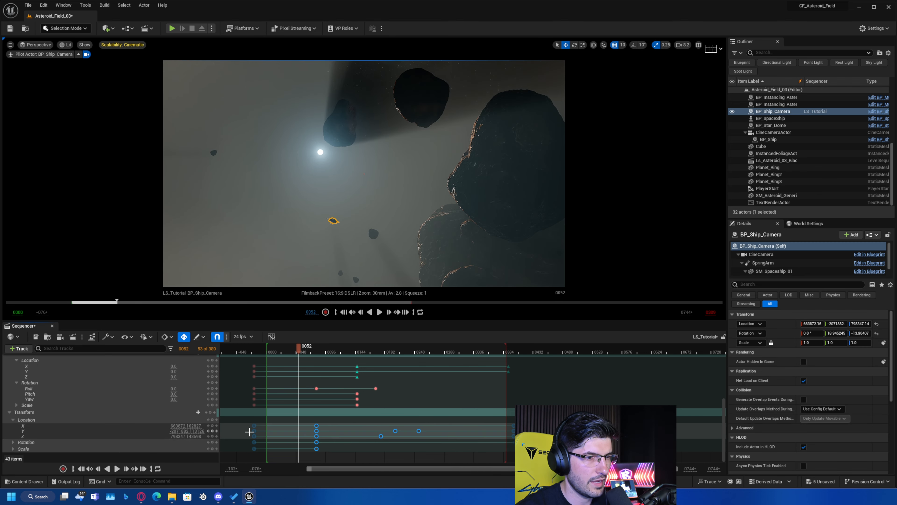
pyautogui.rightClick(254, 431)
pyautogui.click(287, 372)
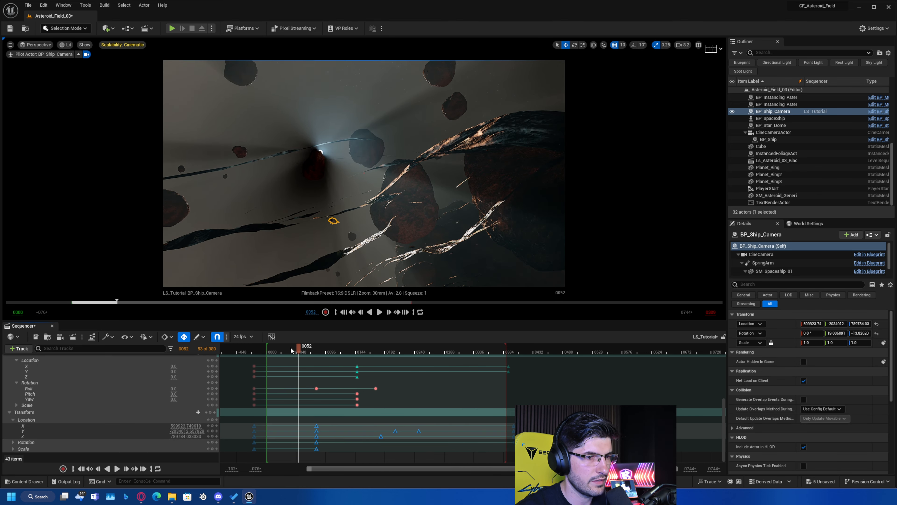
pyautogui.click(276, 351)
pyautogui.moveTo(276, 351); pyautogui.dragTo(296, 351)
# Stop piloting BP_Ship_Camera, focus on its motion path and undo the Linear interpolation of its Transform keys.
pyautogui.click(79, 54)
pyautogui.scroll(10, 304, 407)
pyautogui.moveTo(326, 126); pyautogui.dragTo(265, 136, button='right')
pyautogui.press('f')
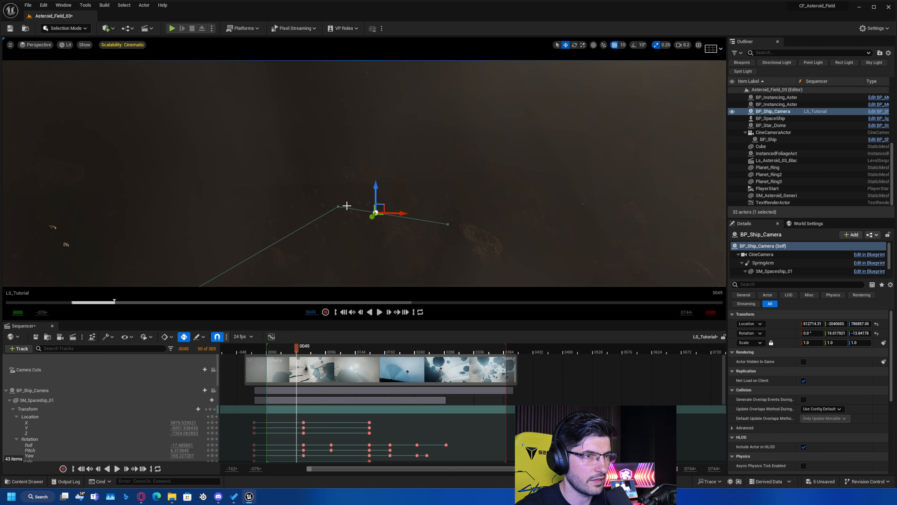
pyautogui.click(340, 206)
pyautogui.moveTo(392, 415); pyautogui.dragTo(448, 390, button='right')
pyautogui.hotkey('ctrl', 'z')
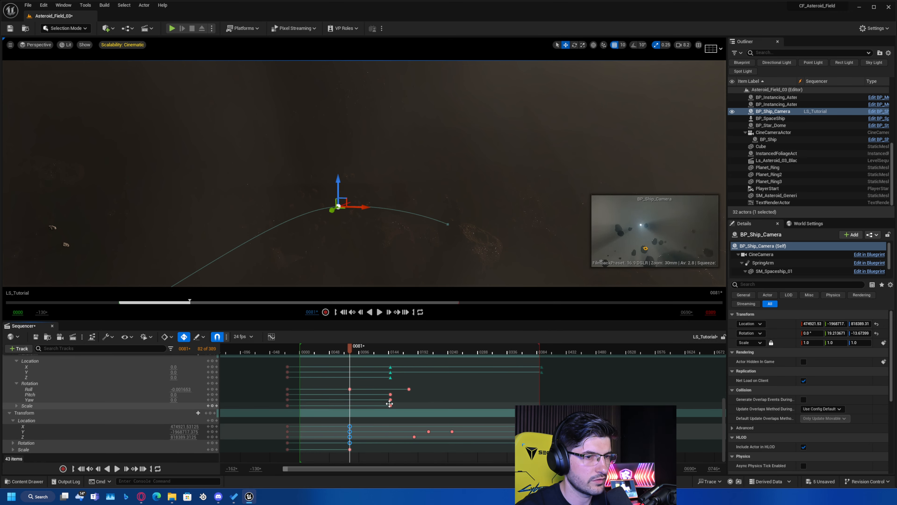
pyautogui.moveTo(356, 229); pyautogui.dragTo(353, 227, button='right')
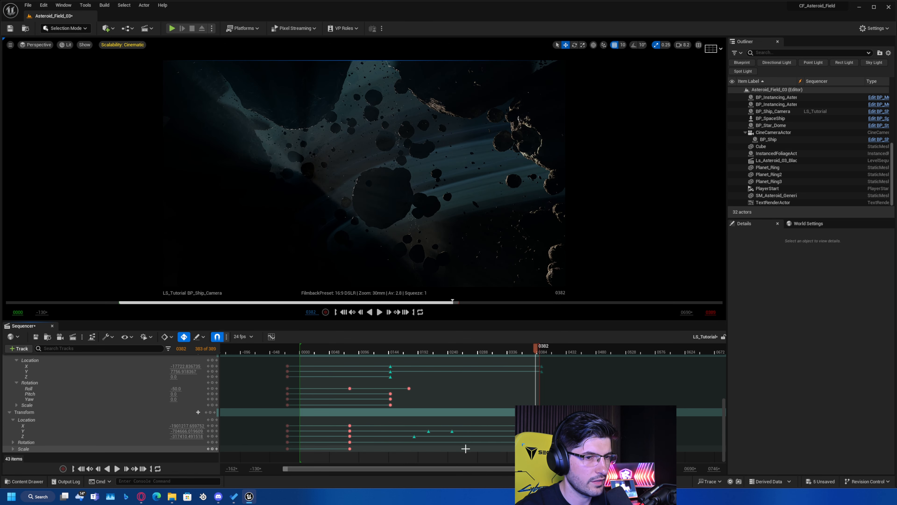
# Set BP_Ship_Camera's Location Y and Z keys between about frames 185 and 245 to Cubic (Auto) interpolation.
pyautogui.moveTo(464, 448); pyautogui.dragTo(410, 427)
pyautogui.rightClick(427, 430)
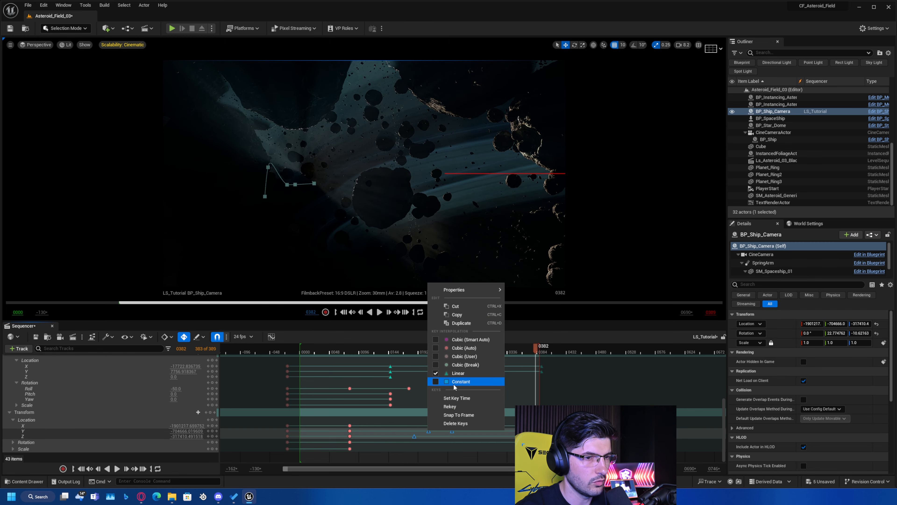
pyautogui.click(457, 347)
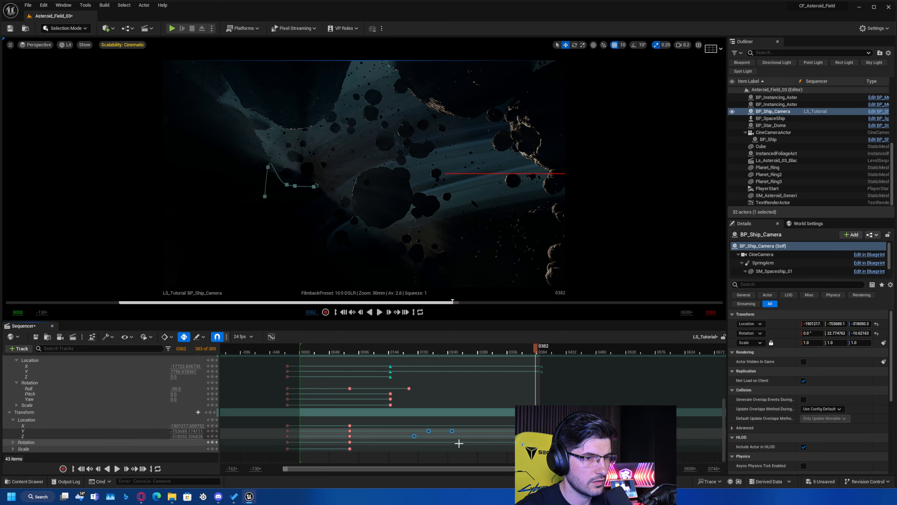
pyautogui.click(415, 366)
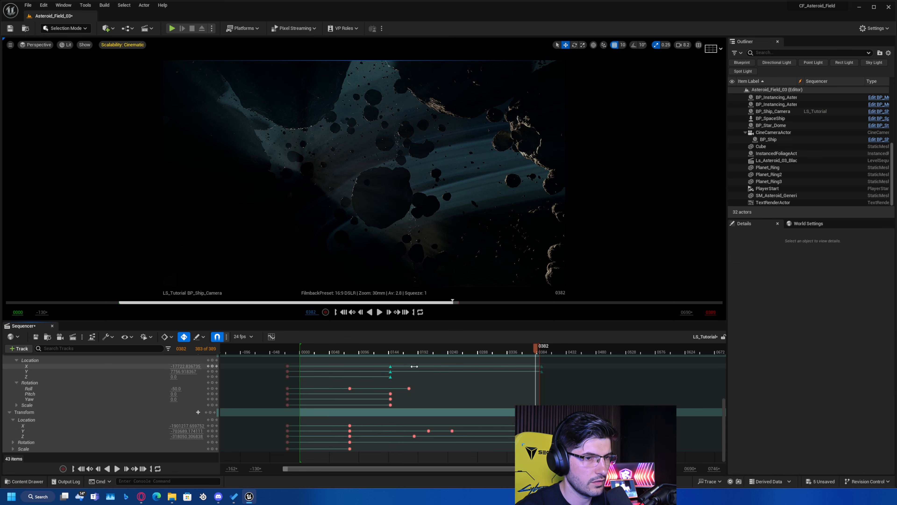